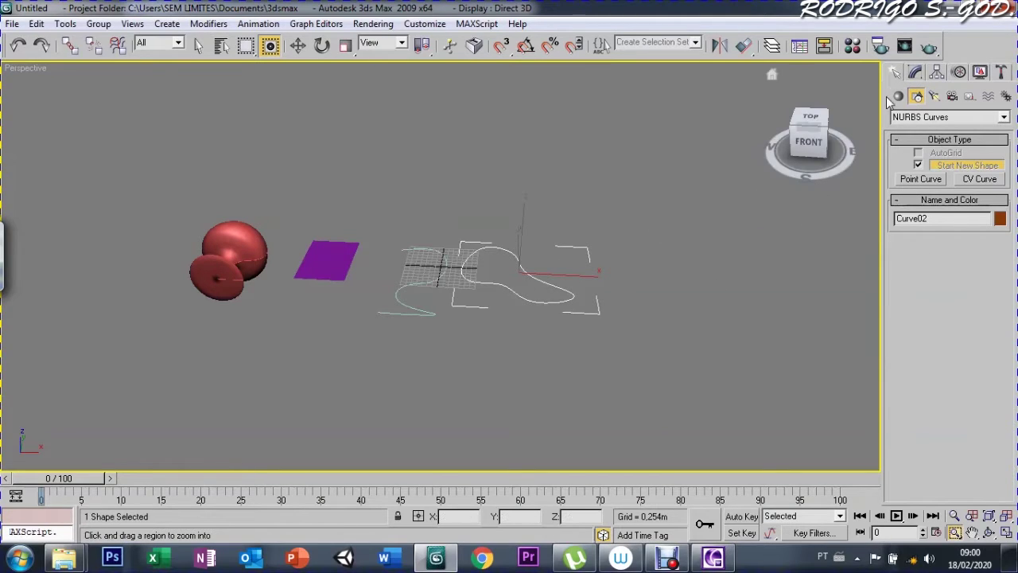
# Step: Open Curve02 in the Modify panel, set aside its NURBS toolbox, and scroll to its Display options
pyautogui.click(917, 72)
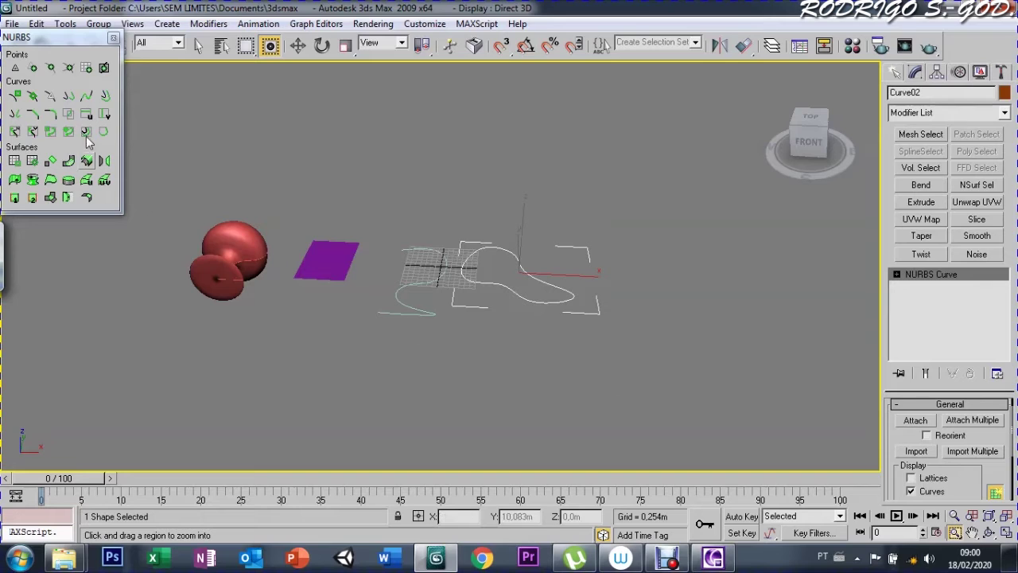
pyautogui.moveTo(84, 44)
pyautogui.mouseDown()
pyautogui.moveTo(173, 68)
pyautogui.moveTo(139, 83)
pyautogui.mouseUp()
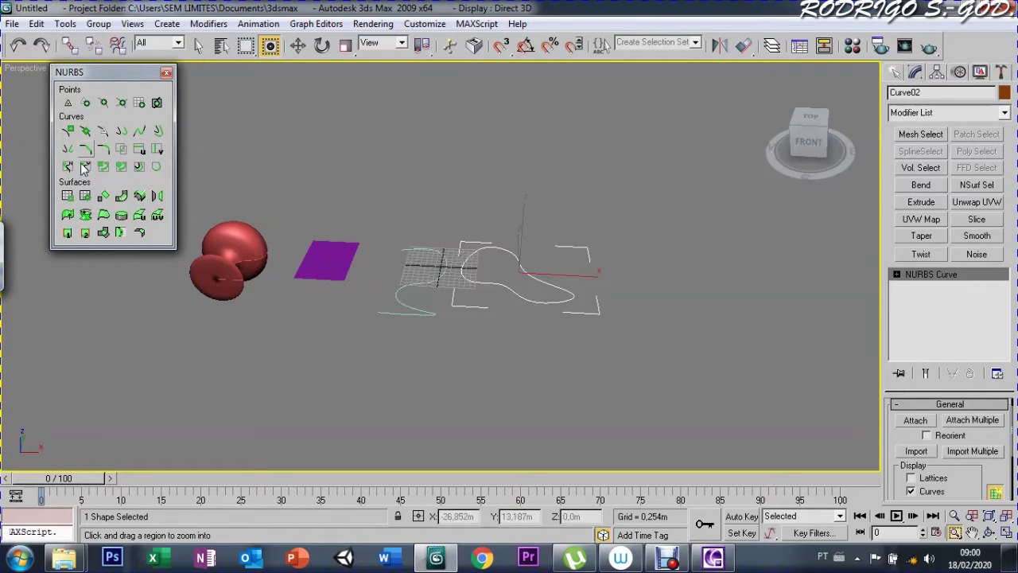
pyautogui.click(167, 72)
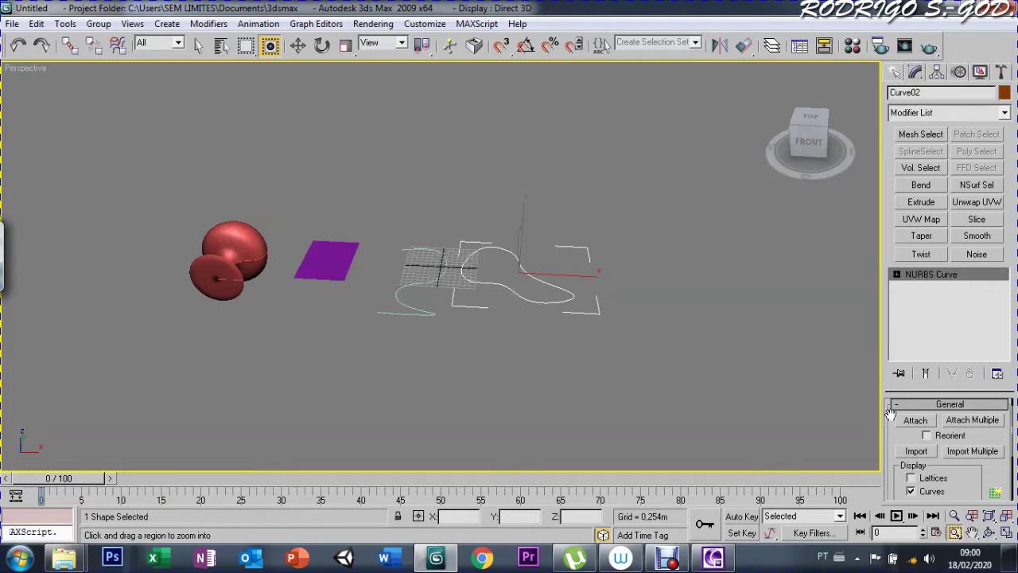
pyautogui.scroll(1, 914, 417)
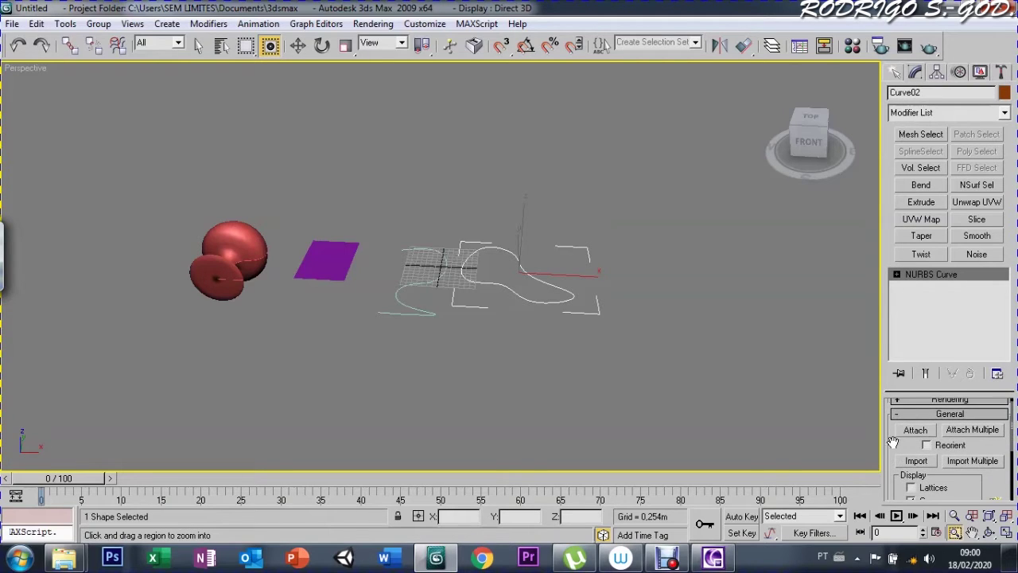
pyautogui.scroll(-3, 947, 445)
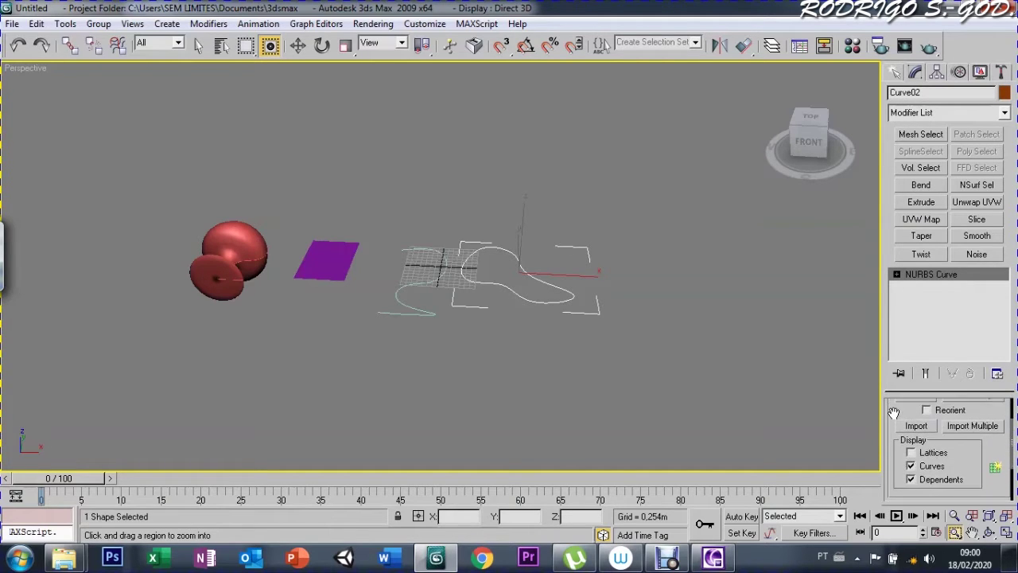
pyautogui.click(996, 460)
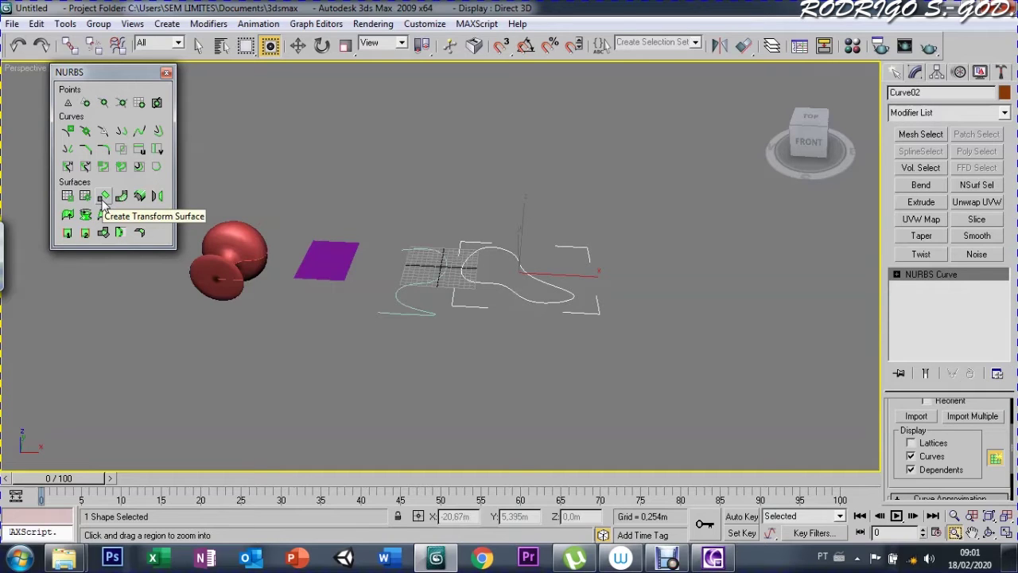
# Step: Try Create Transform Surface, then move the NURBS toolbox aside and close it
pyautogui.click(102, 199)
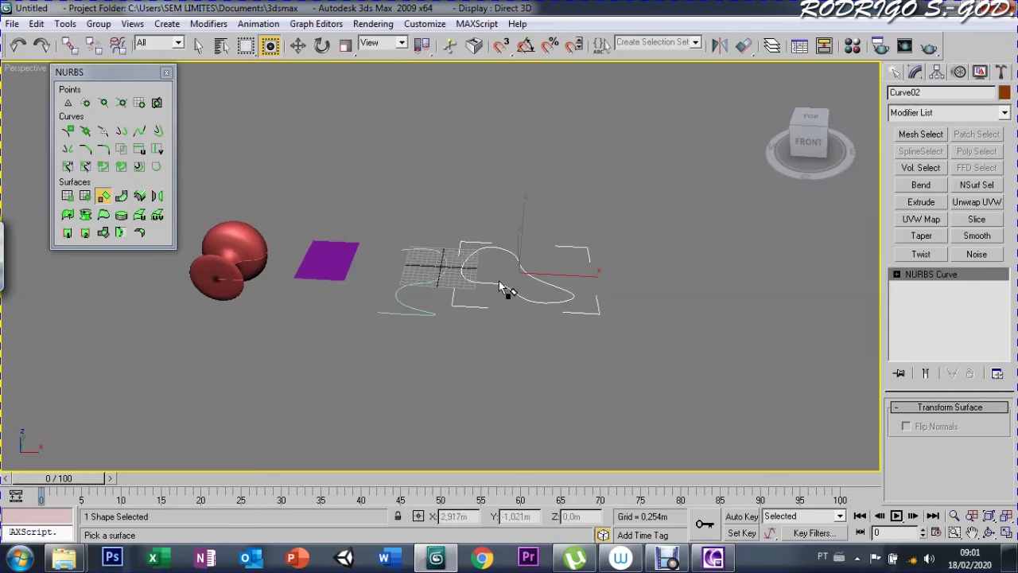
pyautogui.moveTo(131, 74); pyautogui.dragTo(86, 67)
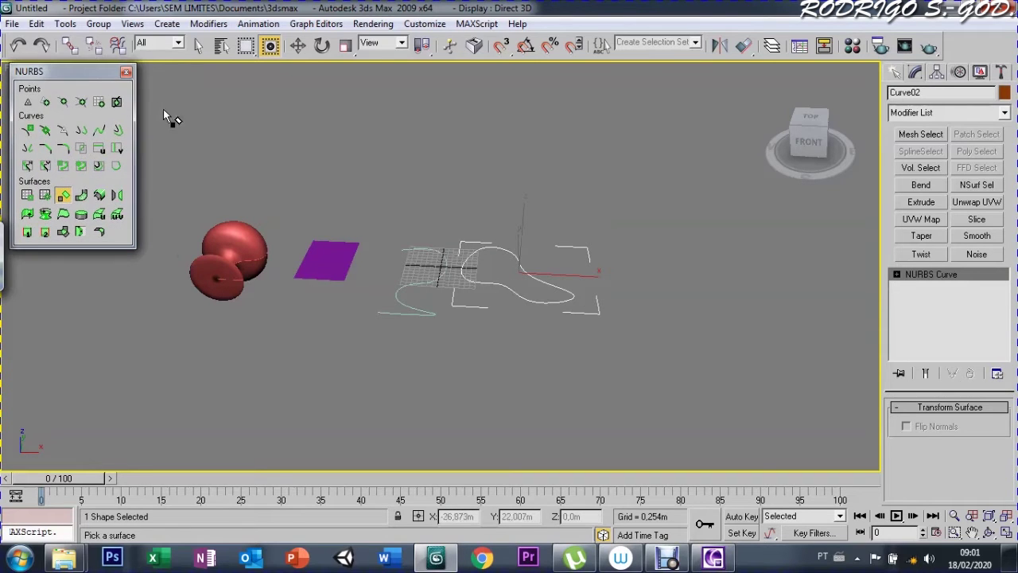
pyautogui.click(895, 72)
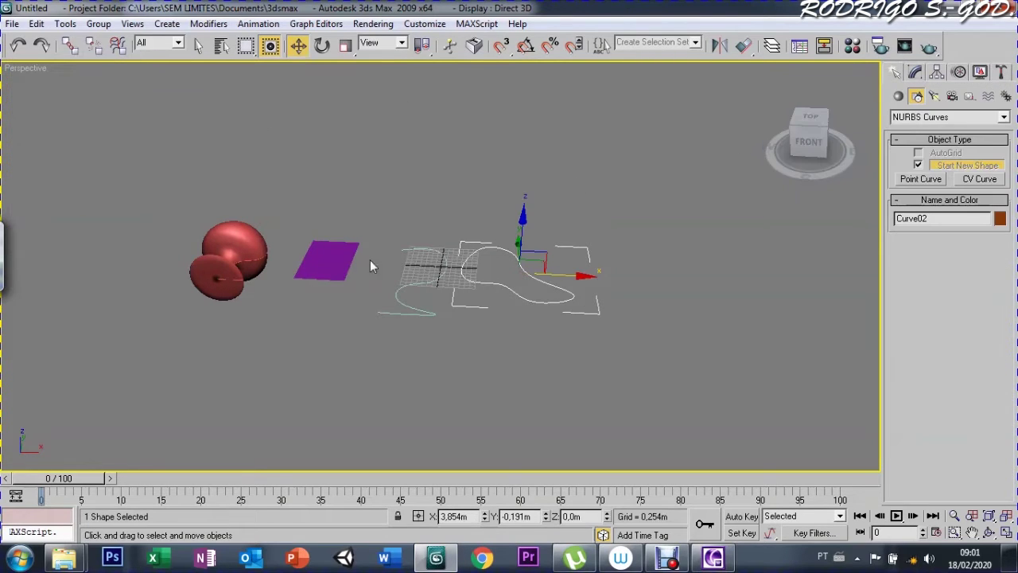
# Step: Select Surface01, switch to the NURBS Surfaces category, and start Create Transform Surface from its Modify panel
pyautogui.click(318, 275)
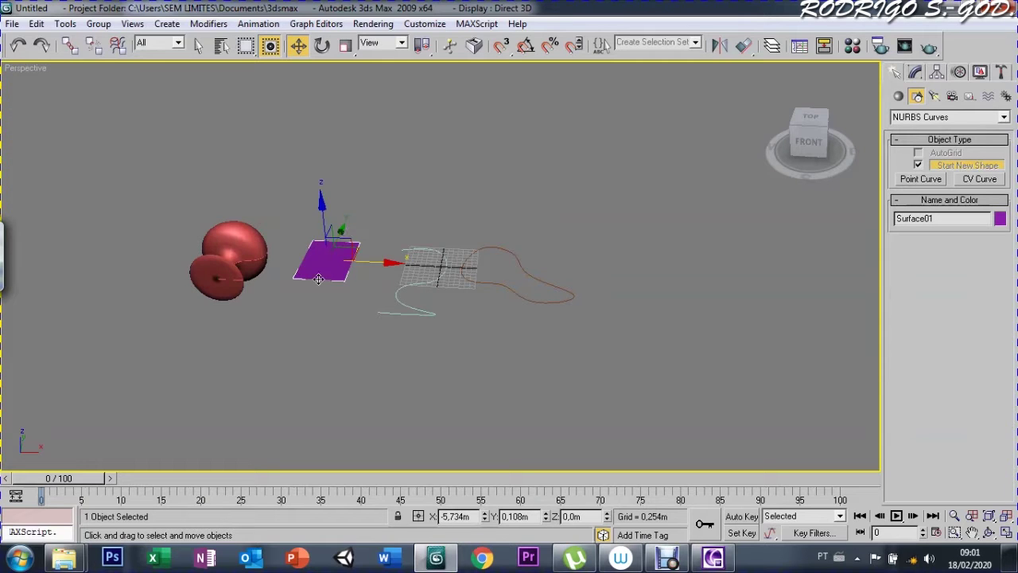
pyautogui.click(898, 96)
pyautogui.click(903, 119)
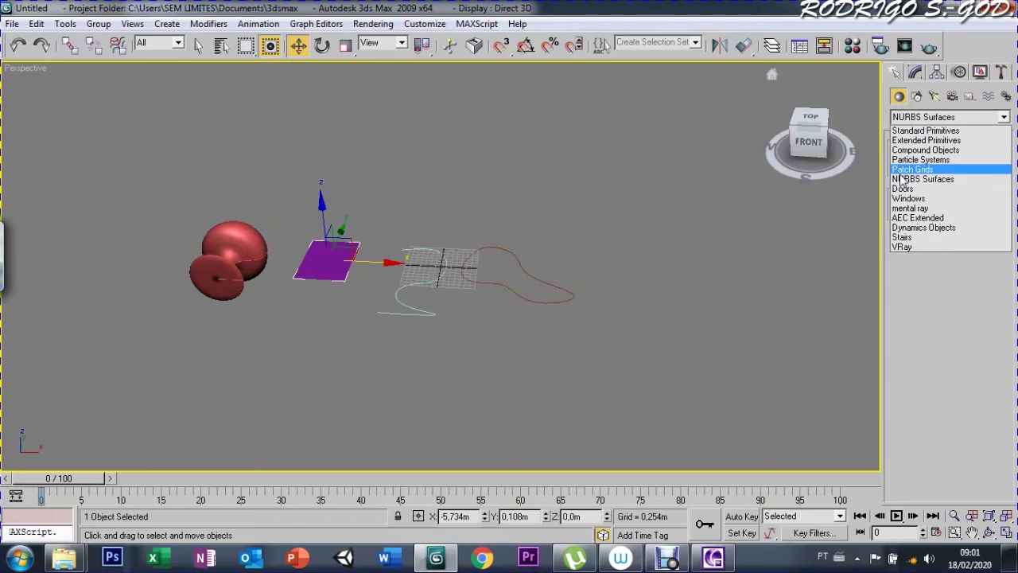
pyautogui.click(907, 171)
pyautogui.click(909, 118)
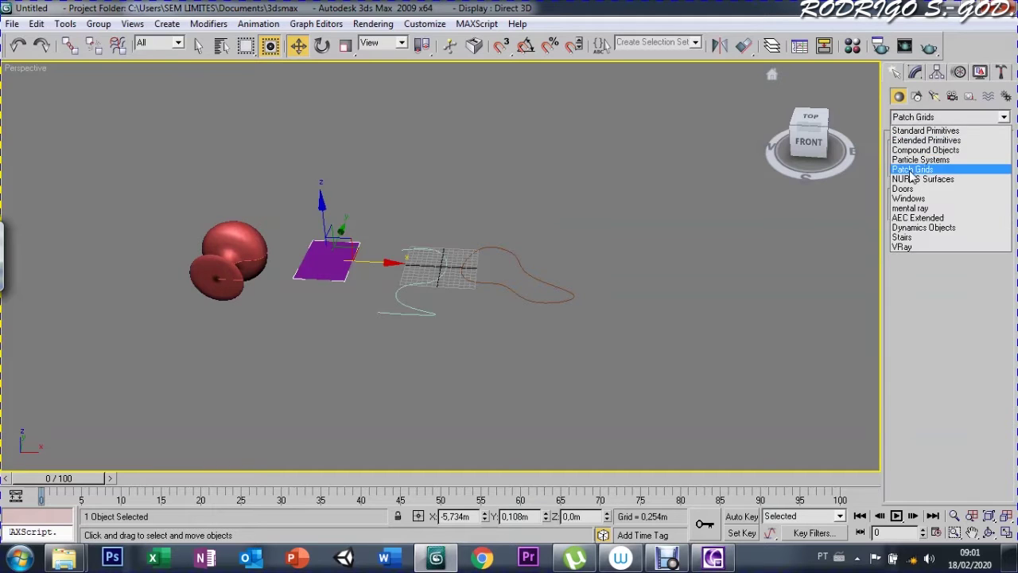
pyautogui.click(915, 177)
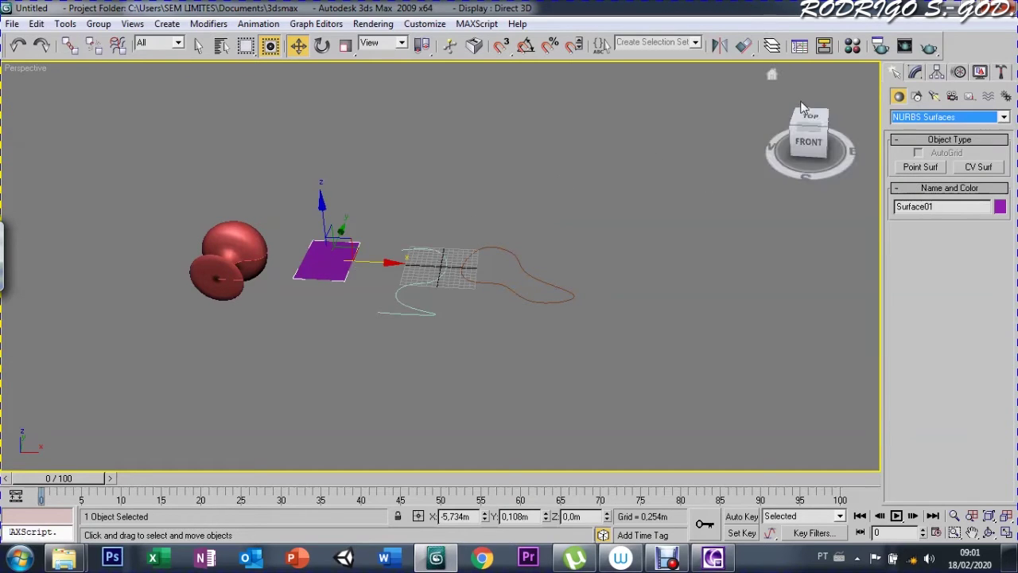
pyautogui.click(916, 73)
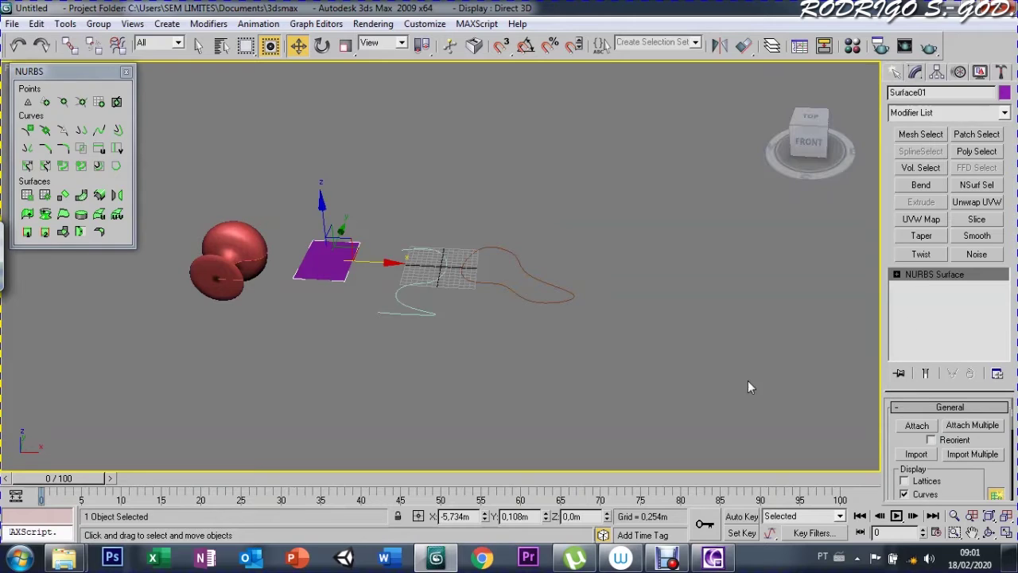
pyautogui.click(64, 198)
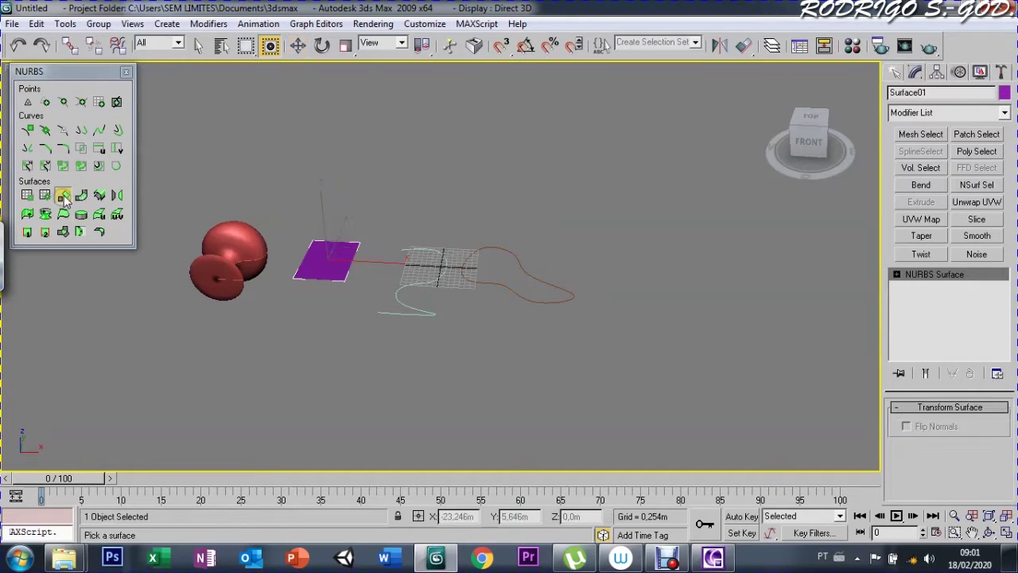
# Step: Drag out two copies of the purple plane, one straight up and one up and to the right
pyautogui.moveTo(319, 259); pyautogui.dragTo(340, 223)
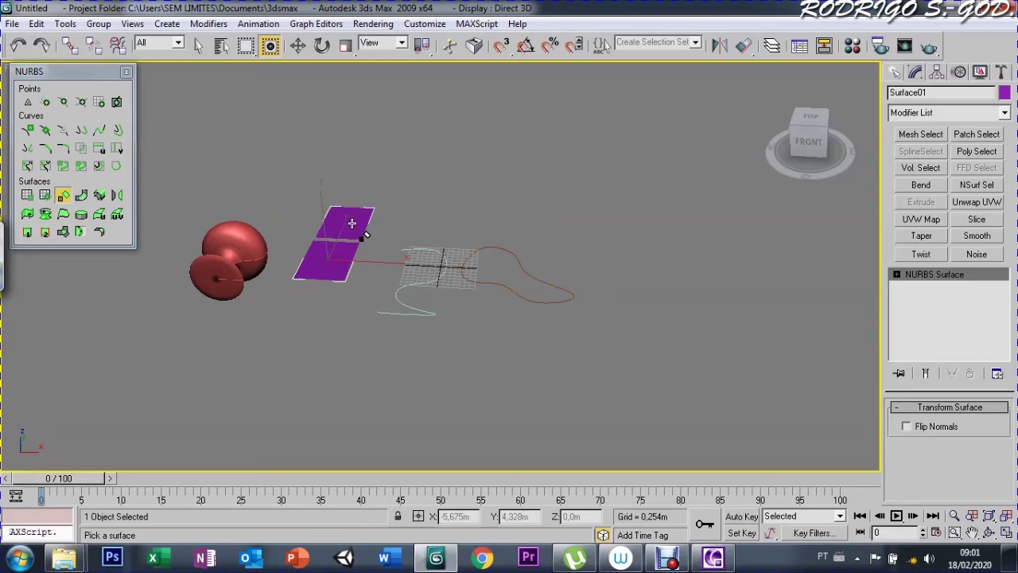
pyautogui.moveTo(331, 264)
pyautogui.mouseDown()
pyautogui.moveTo(391, 188)
pyautogui.moveTo(324, 192)
pyautogui.moveTo(403, 223)
pyautogui.mouseUp()
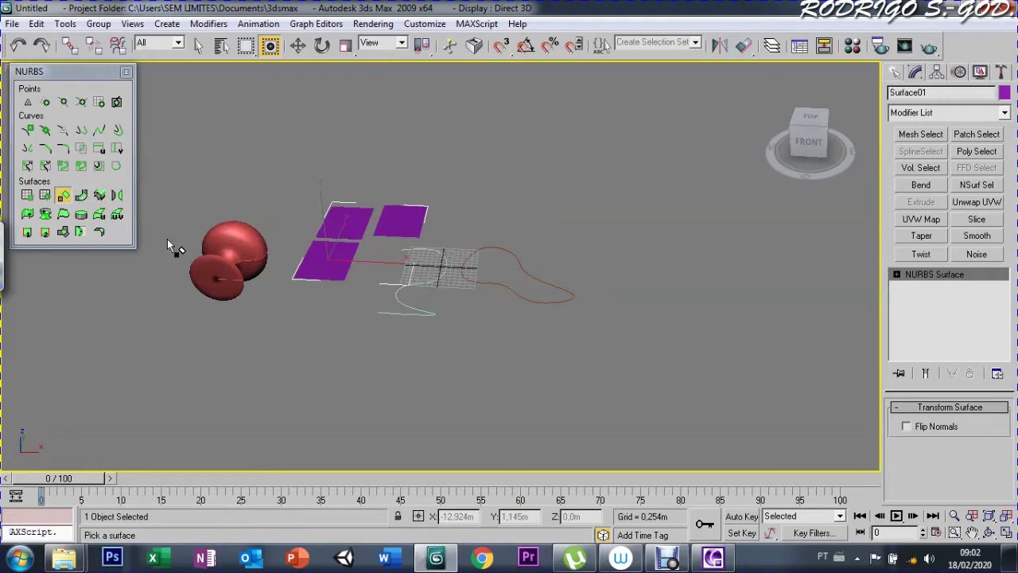
pyautogui.click(80, 197)
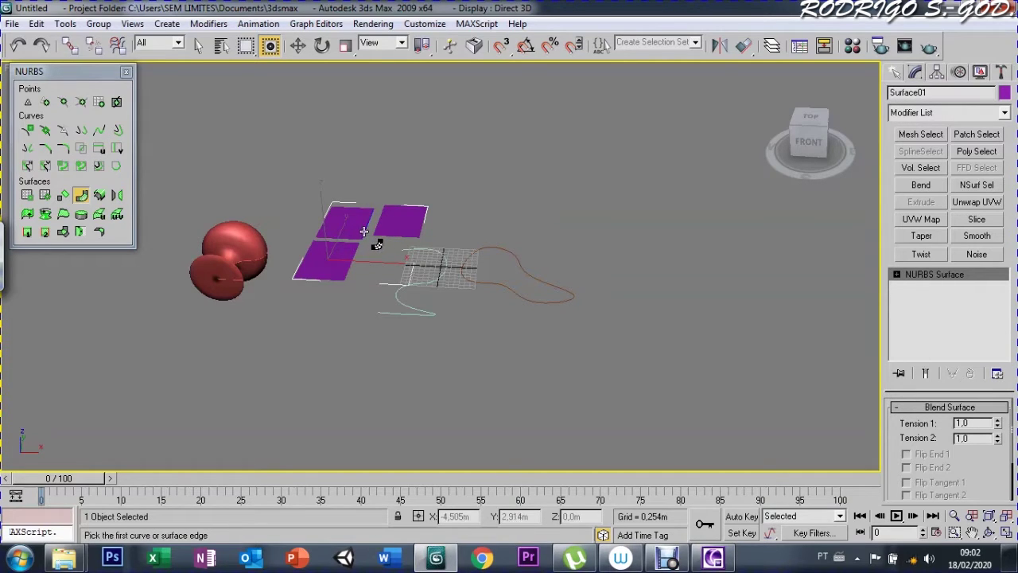
# Step: Blend the edges of the two upper planes, then blend the upper plane to the lower one to form an L
pyautogui.click(375, 229)
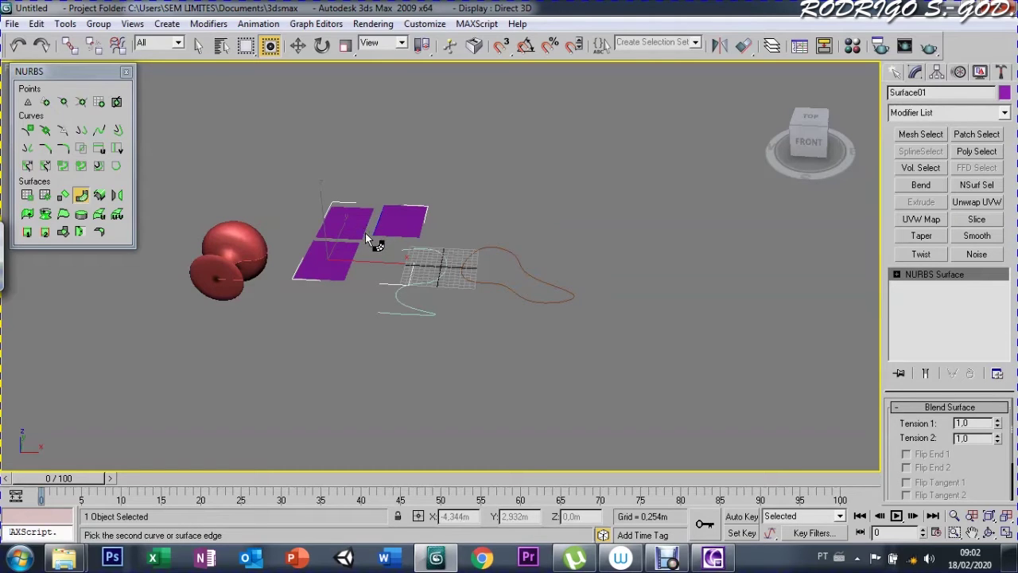
pyautogui.click(362, 233)
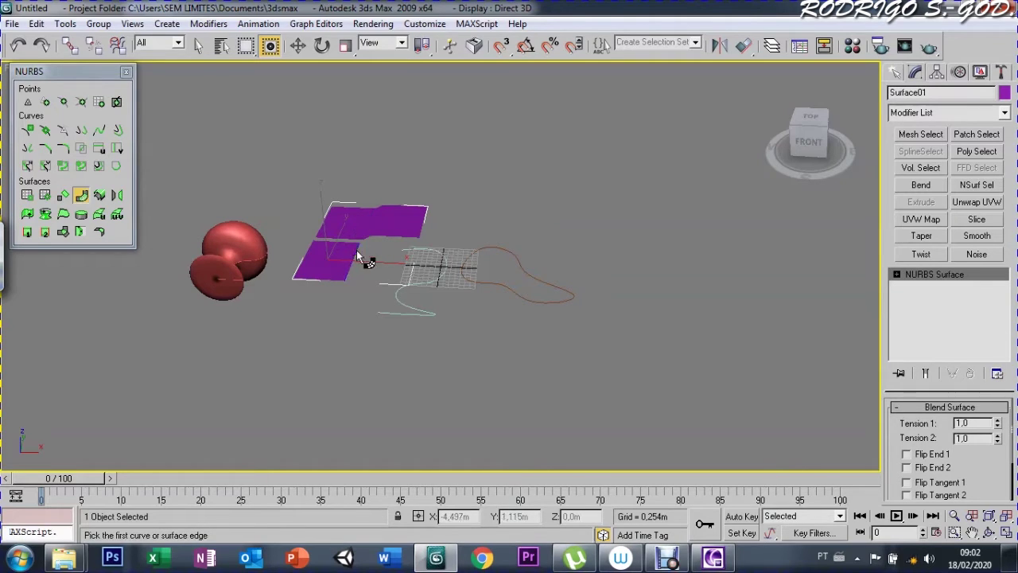
pyautogui.click(334, 237)
pyautogui.click(332, 244)
pyautogui.press('w')
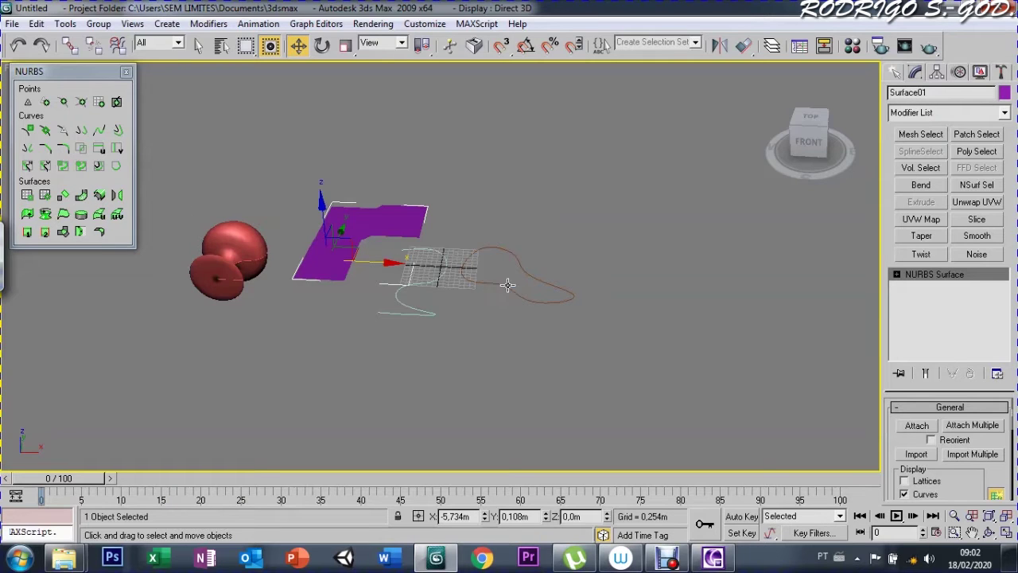
# Step: Move Curve02 to the right, then start a new Point Surf under NURBS Surfaces
pyautogui.moveTo(508, 289); pyautogui.dragTo(593, 291)
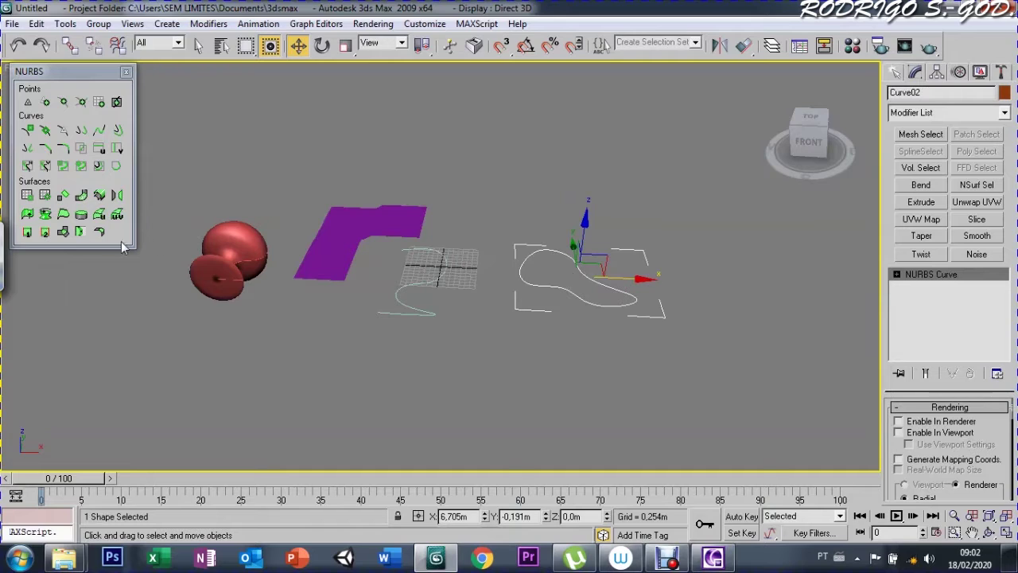
pyautogui.click(98, 195)
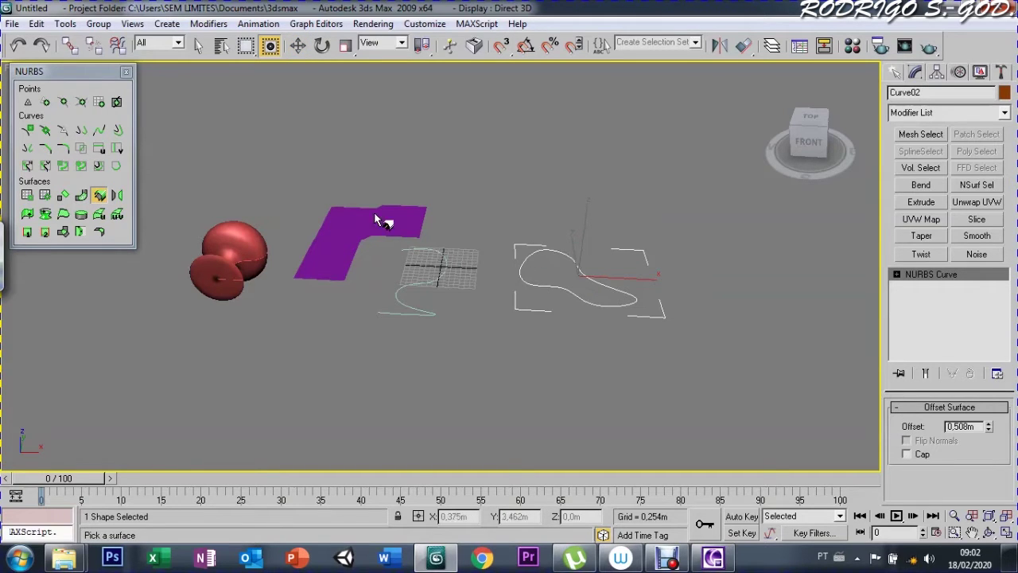
pyautogui.click(890, 77)
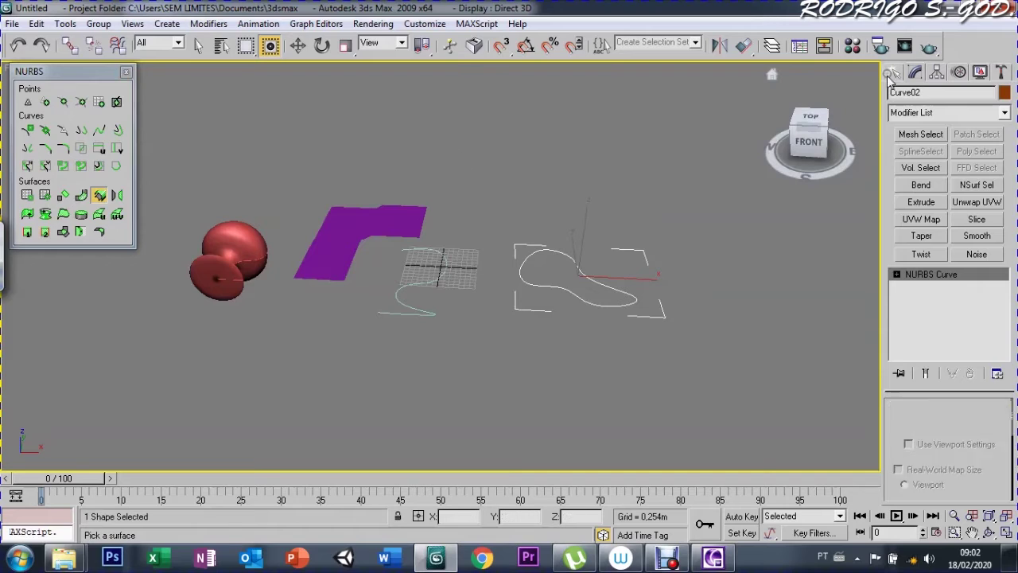
pyautogui.click(892, 73)
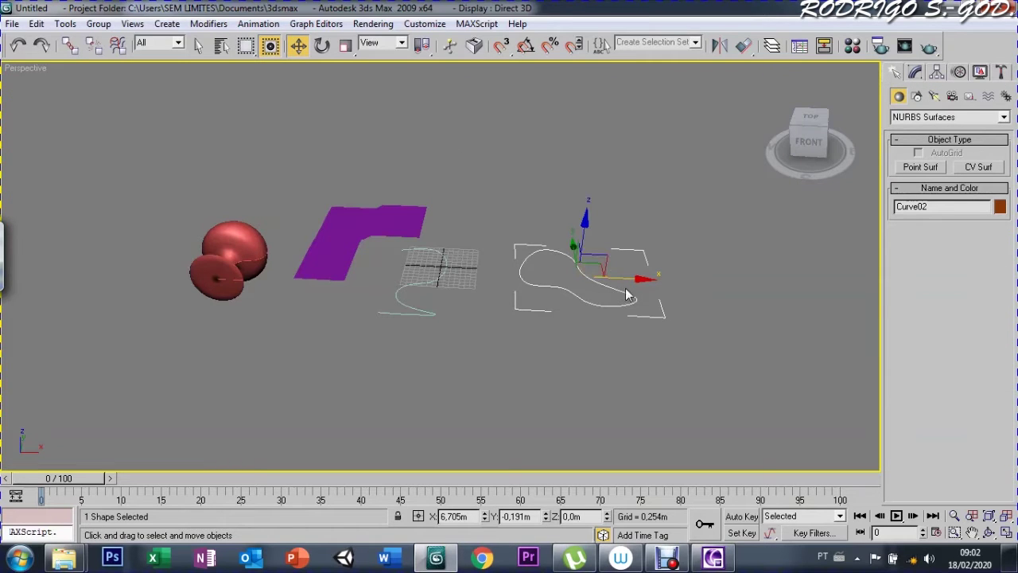
pyautogui.click(920, 167)
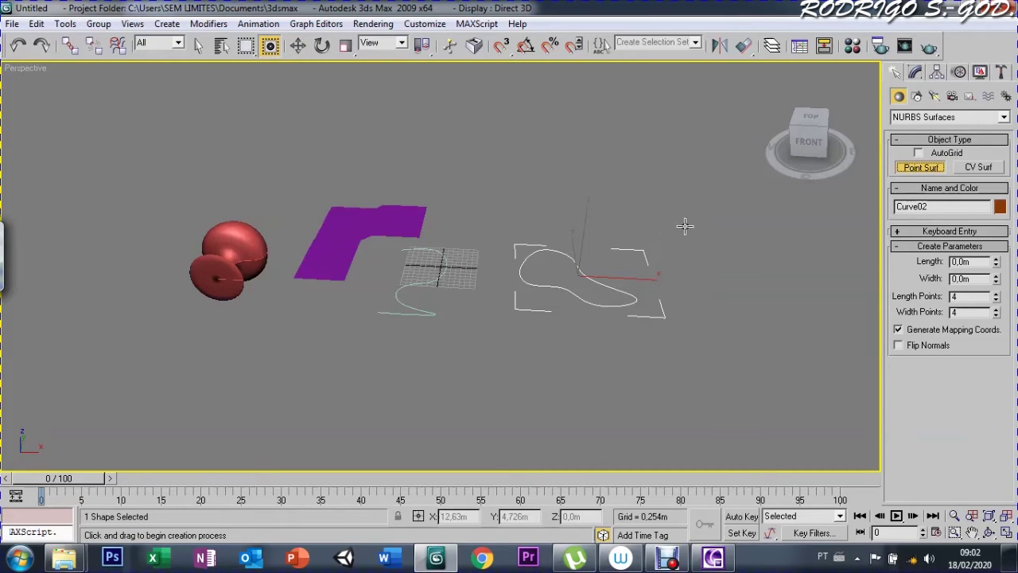
# Step: Draw a six-point wavy NURBS point curve right of Curve02 and close it on its first point
pyautogui.click(916, 97)
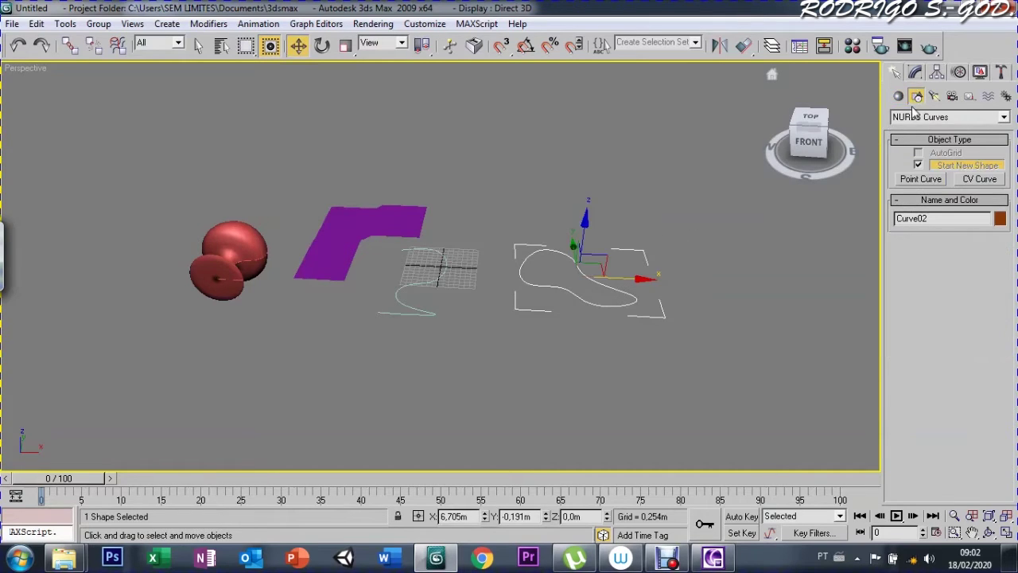
pyautogui.click(918, 179)
pyautogui.click(691, 244)
pyautogui.click(661, 256)
pyautogui.click(686, 278)
pyautogui.click(680, 302)
pyautogui.click(712, 300)
pyautogui.click(736, 284)
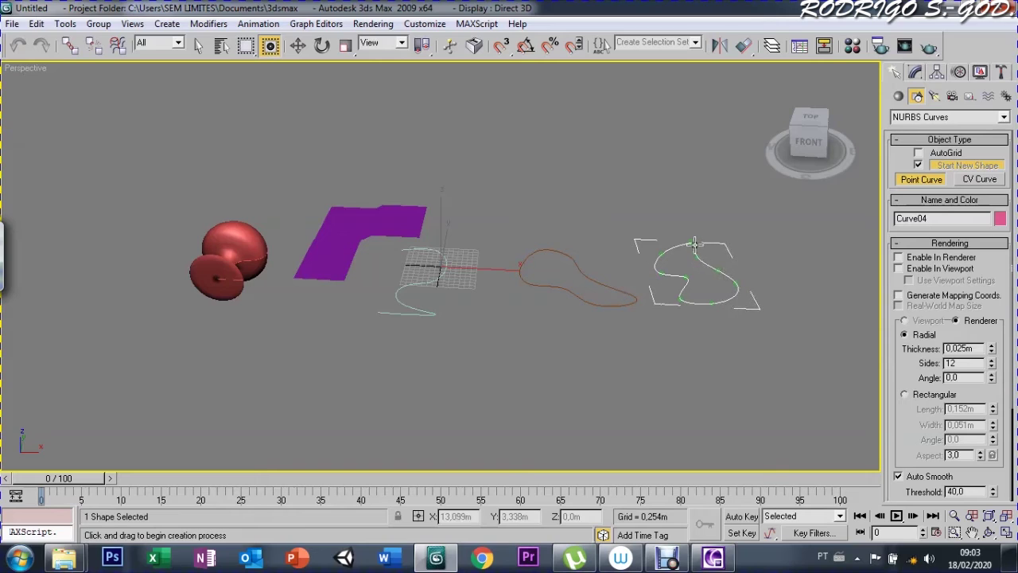
pyautogui.click(694, 244)
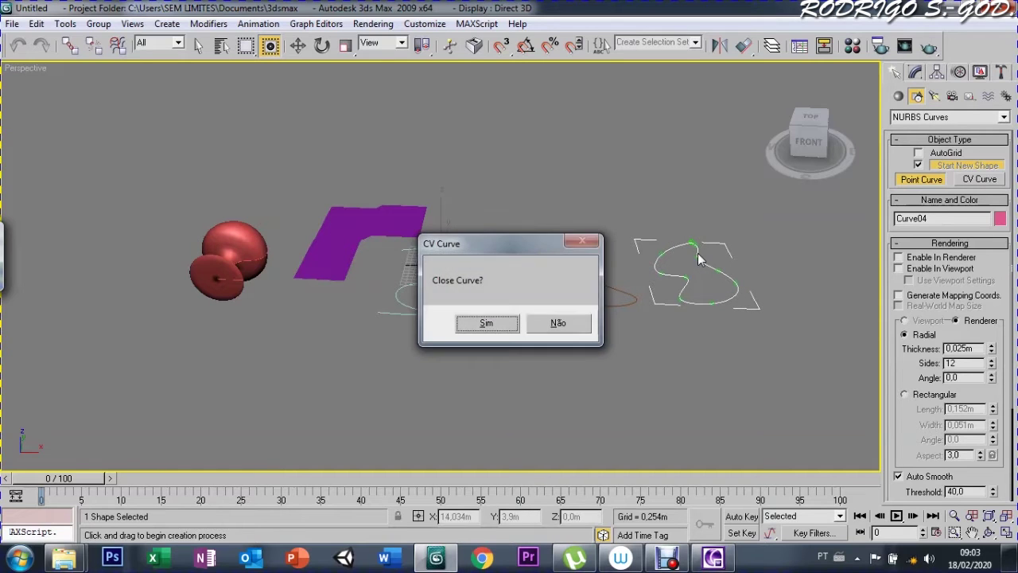
pyautogui.click(487, 323)
pyautogui.click(916, 73)
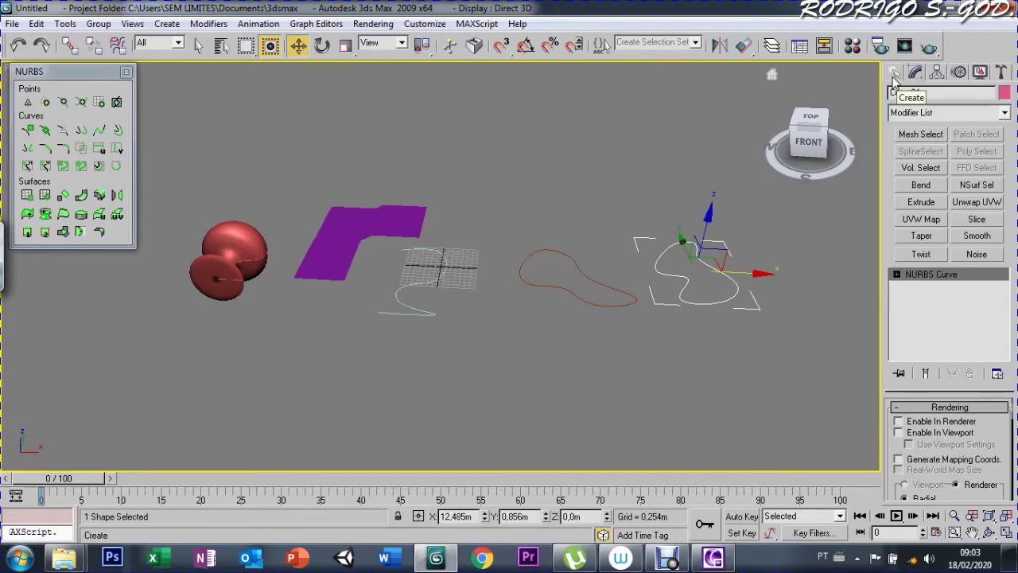
pyautogui.click(99, 196)
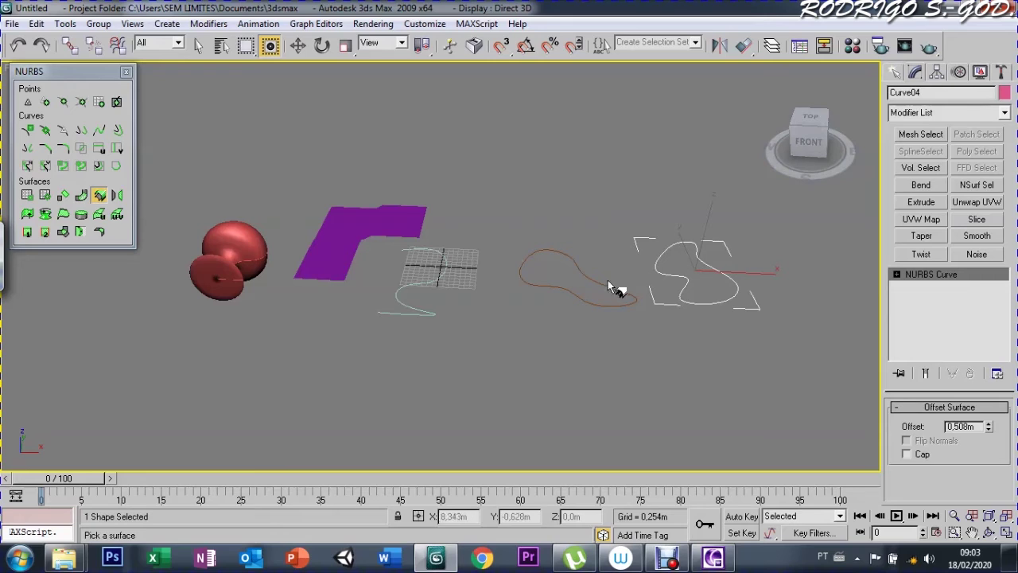
pyautogui.click(117, 195)
pyautogui.click(99, 195)
pyautogui.press('w')
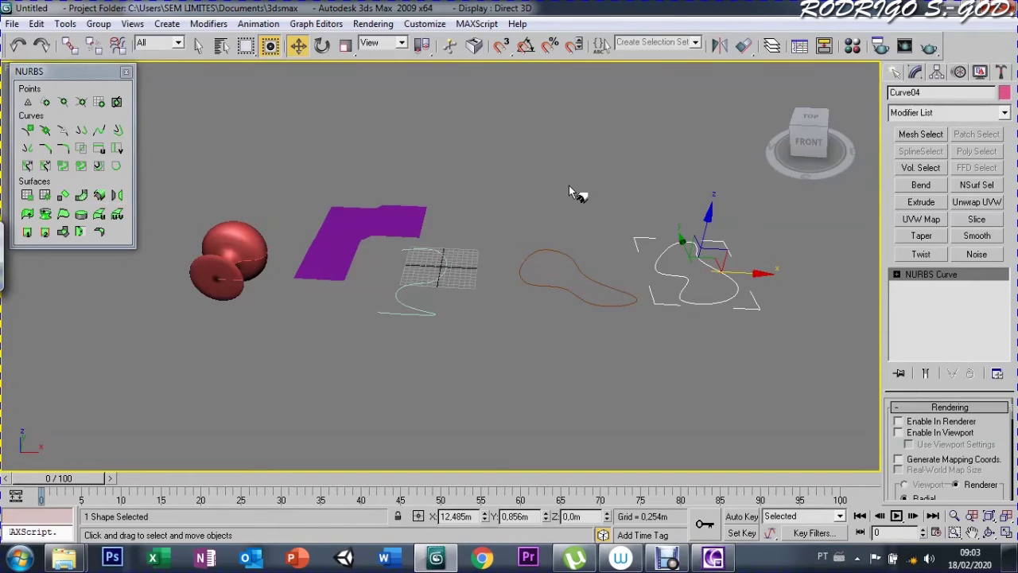
pyautogui.click(541, 285)
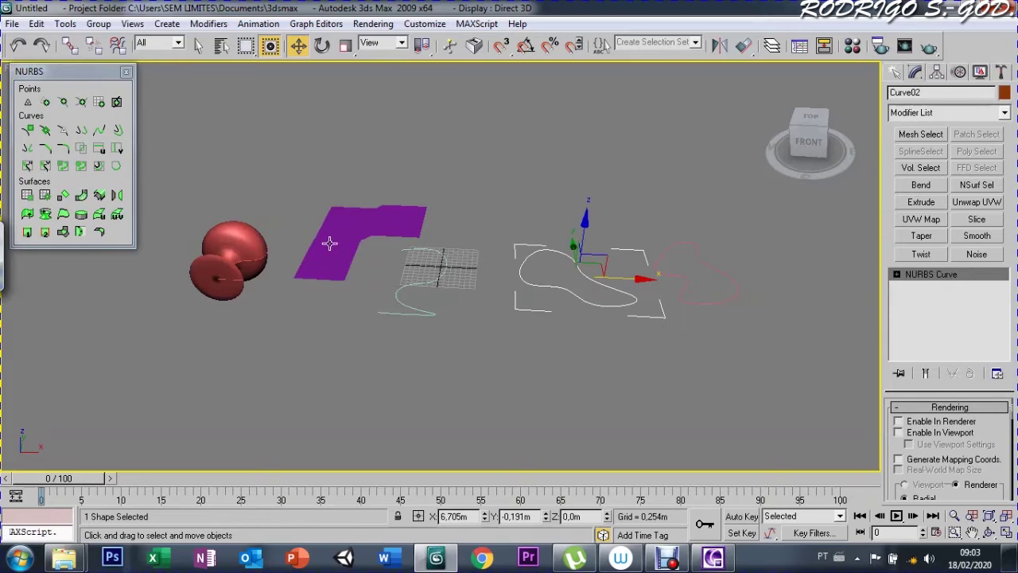
pyautogui.click(99, 195)
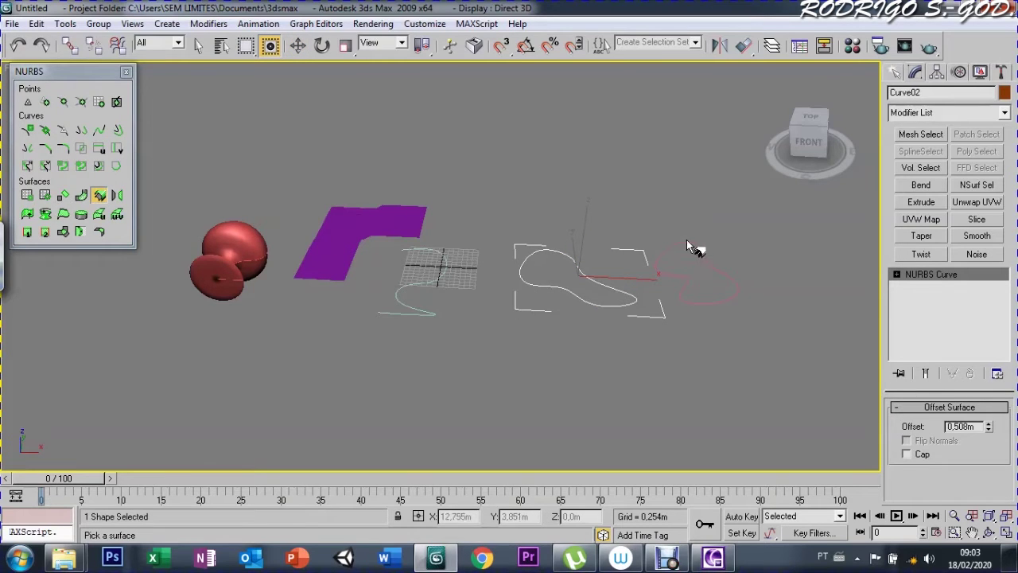
pyautogui.press('w')
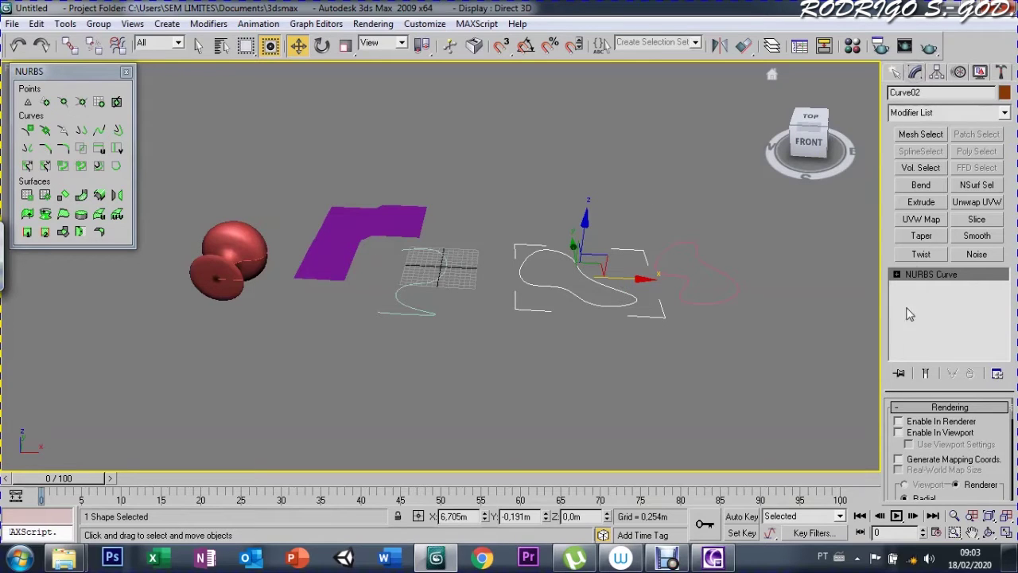
# Step: Attach the second wavy loop to the orange curve with General > Attach
pyautogui.moveTo(889, 449); pyautogui.dragTo(902, 328)
pyautogui.click(915, 423)
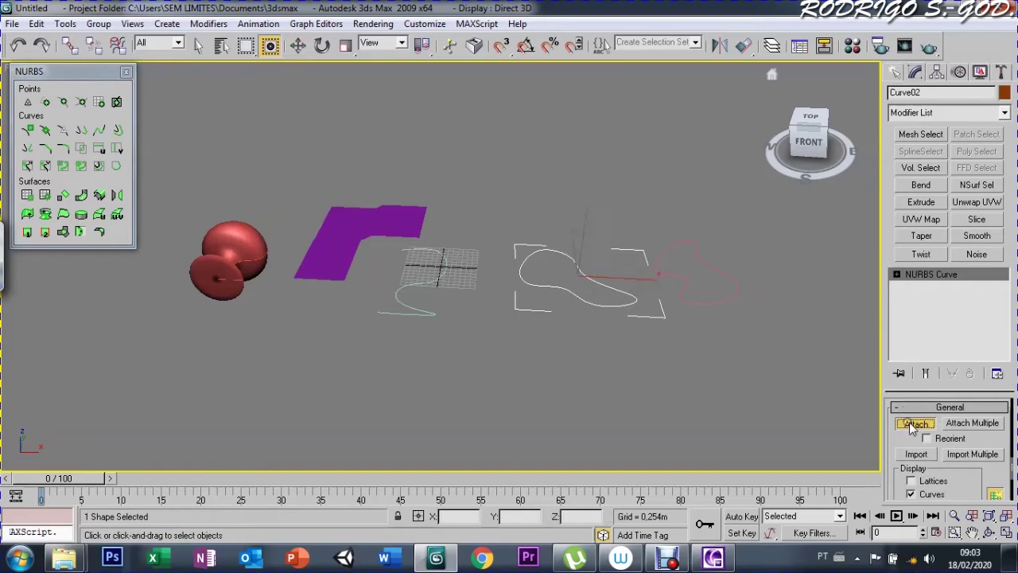
pyautogui.click(680, 276)
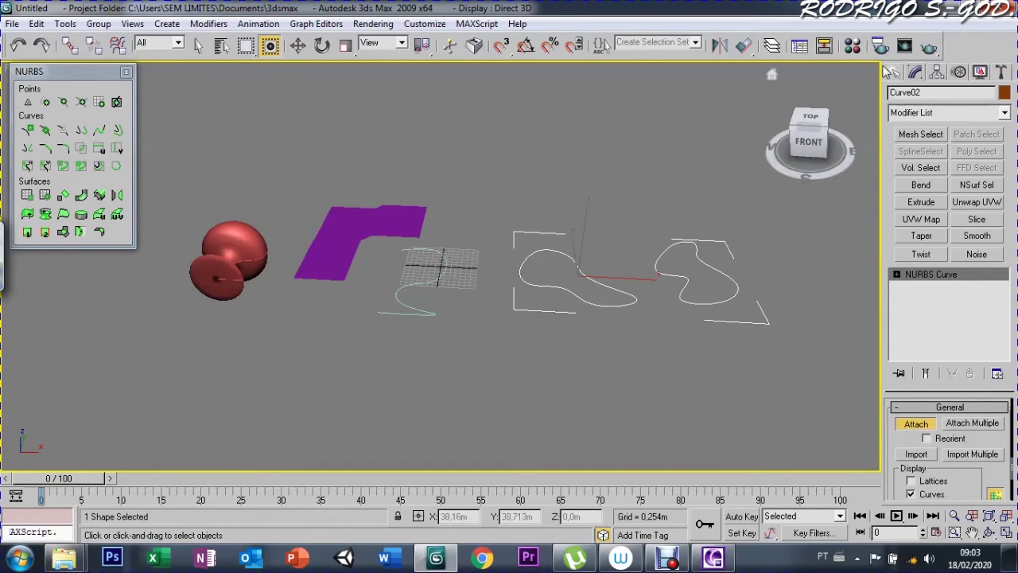
# Step: Try an Offset Surface of 2.413m on the combined curves, then leave the tool
pyautogui.click(96, 198)
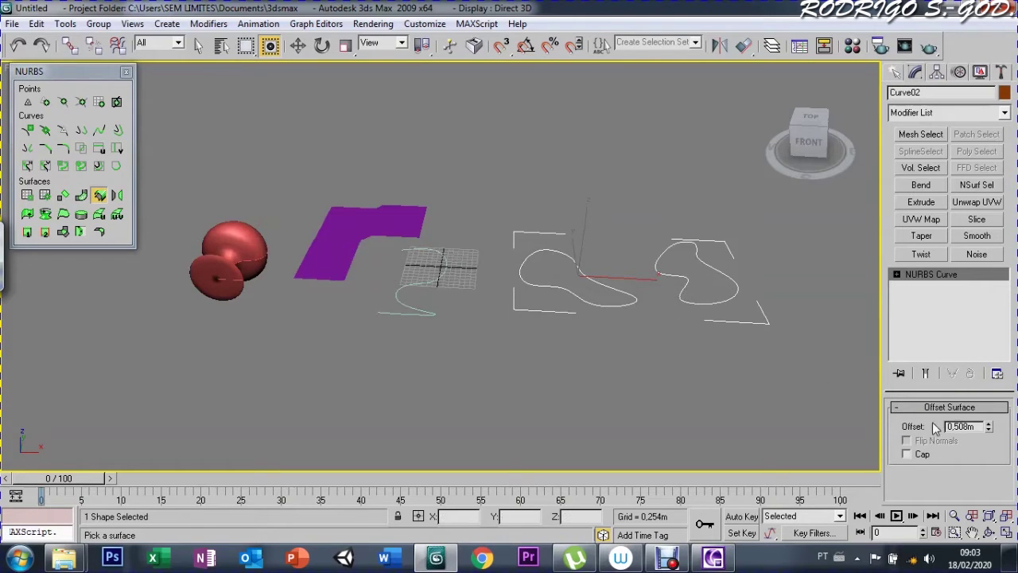
pyautogui.moveTo(990, 428); pyautogui.dragTo(991, 398)
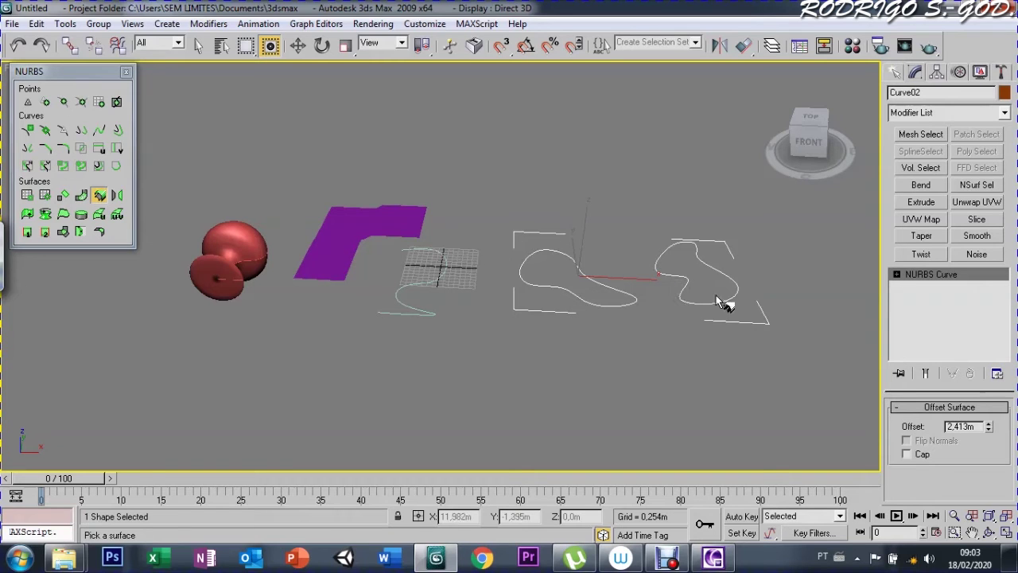
pyautogui.press('z')
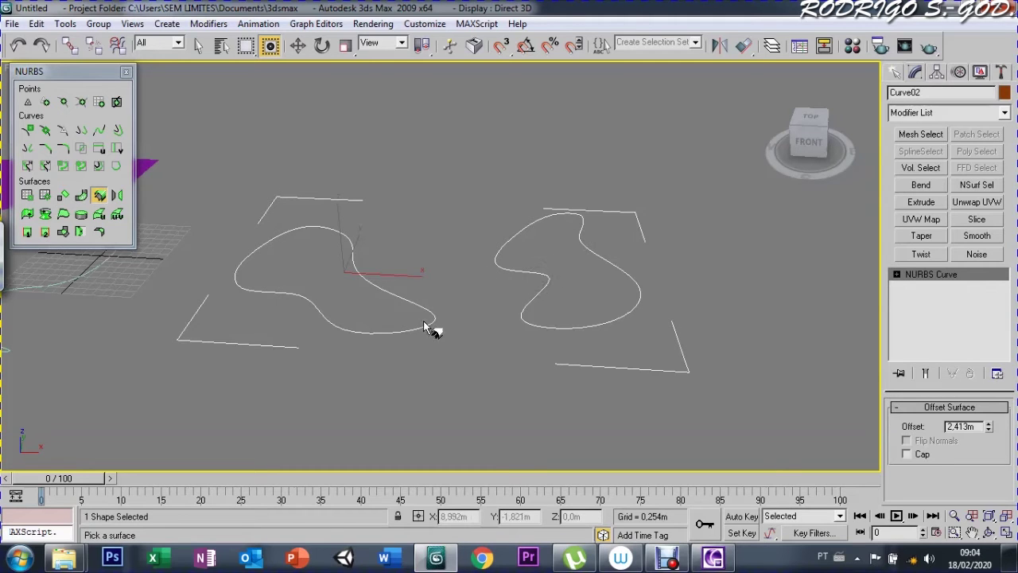
pyautogui.click(895, 73)
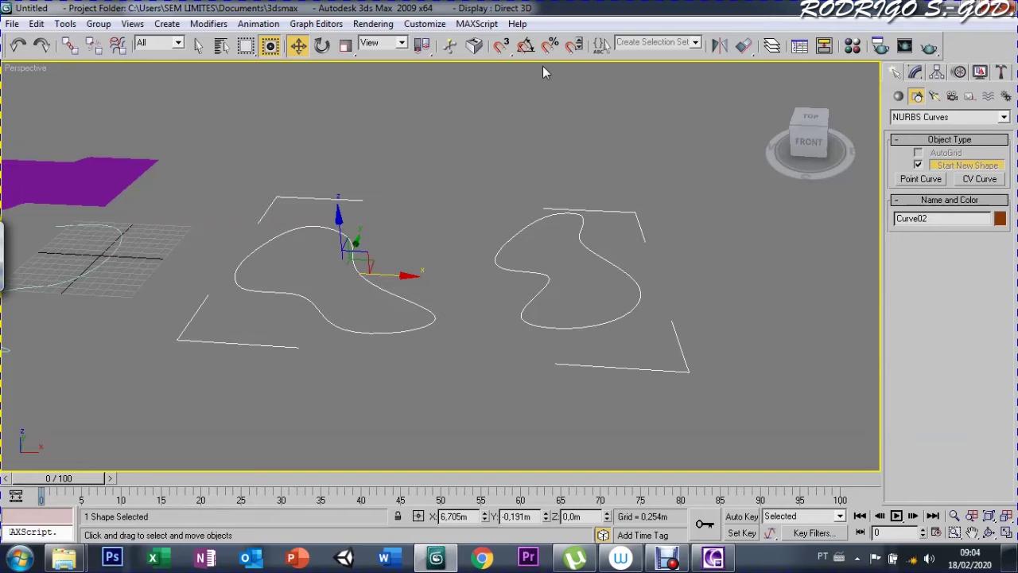
# Step: Draw two open point curves right of the loops: a two-point arc and a four-point S curve
pyautogui.click(503, 195)
pyautogui.scroll(-5, 518, 159)
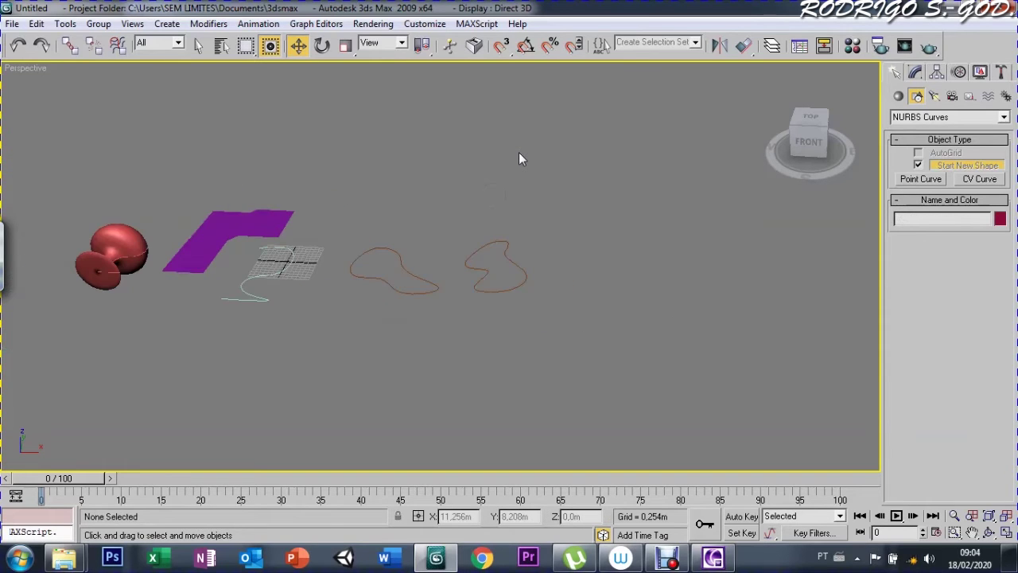
pyautogui.click(921, 179)
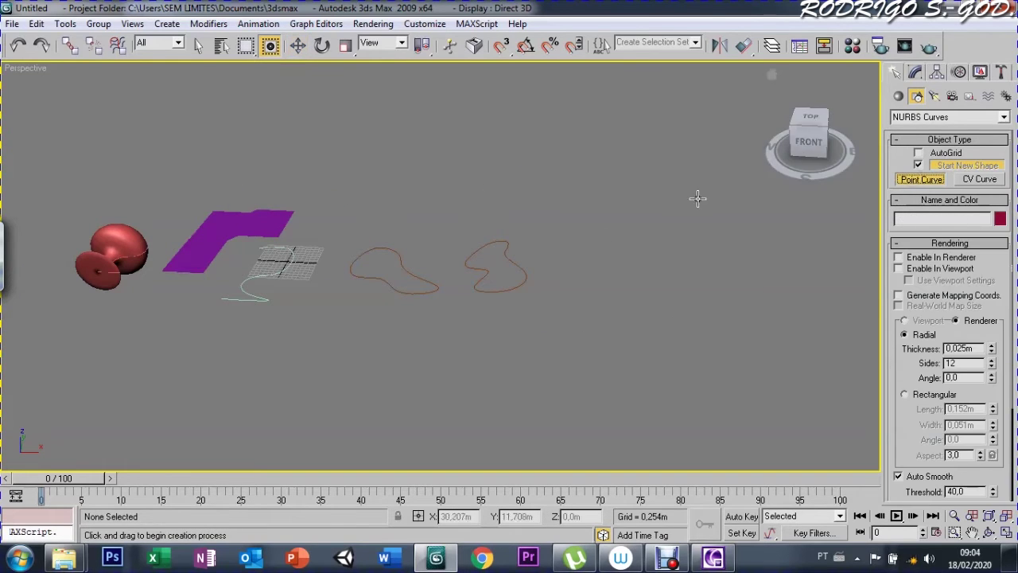
pyautogui.click(580, 295)
pyautogui.click(614, 250)
pyautogui.rightClick(620, 255)
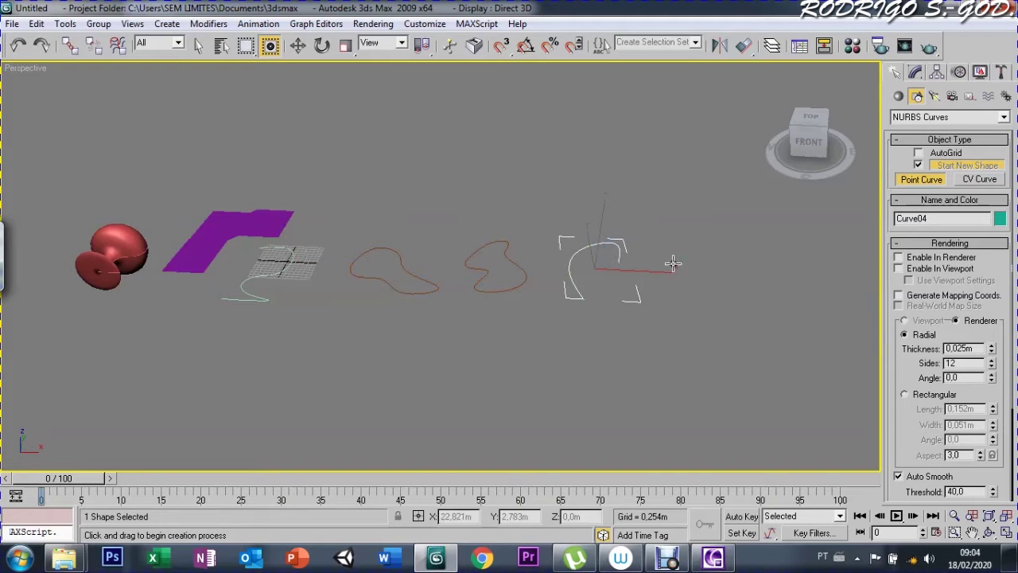
pyautogui.click(675, 302)
pyautogui.click(673, 270)
pyautogui.click(638, 259)
pyautogui.click(657, 232)
pyautogui.rightClick(652, 174)
# Step: Try an Offset Surface on the S curve, cancel it, and select the purple surface
pyautogui.click(915, 72)
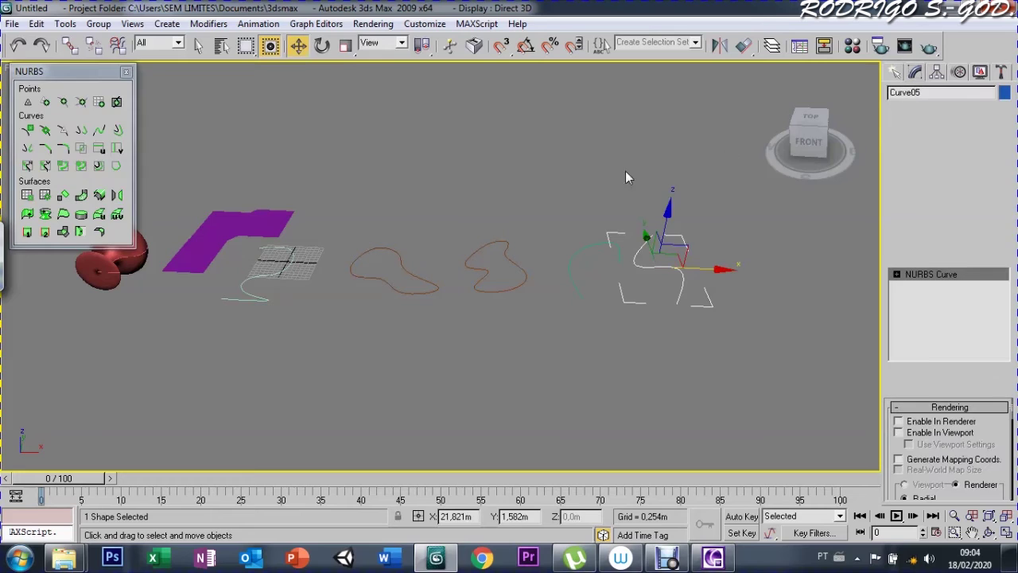
pyautogui.click(99, 195)
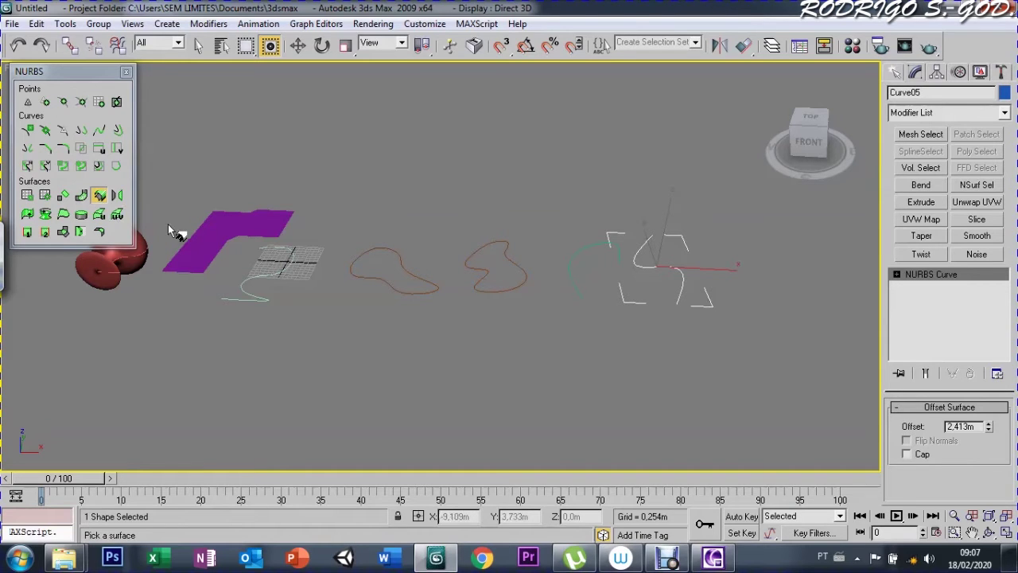
pyautogui.rightClick(168, 223)
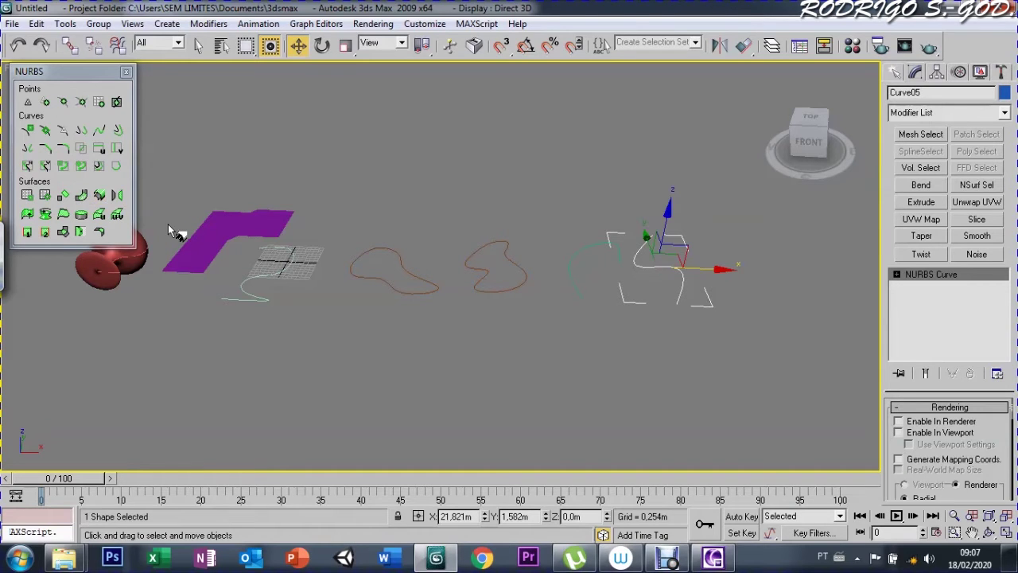
pyautogui.click(216, 212)
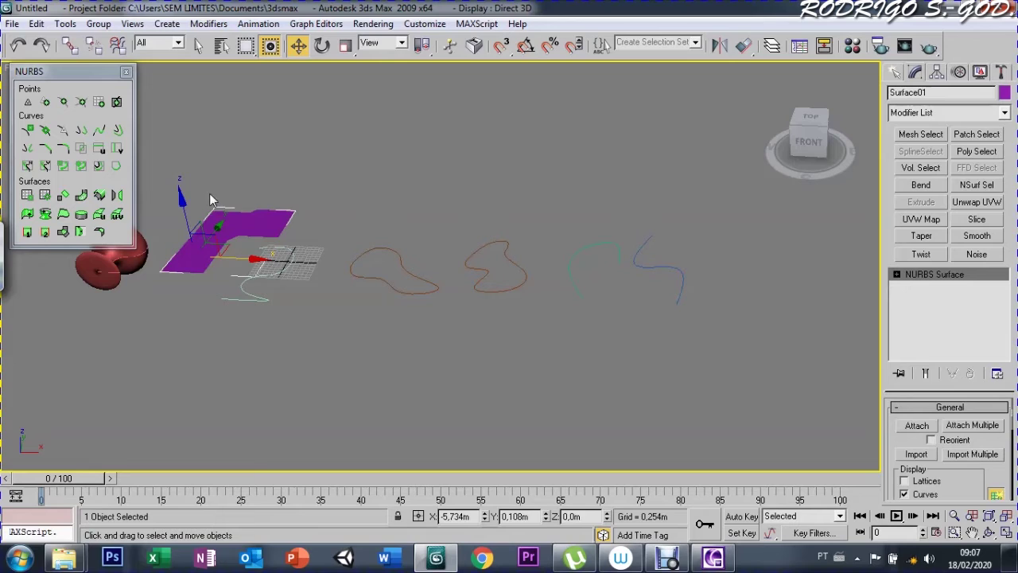
# Step: Create an offset copy of the purple surface at about 3.136m
pyautogui.click(99, 195)
pyautogui.moveTo(213, 216)
pyautogui.mouseDown()
pyautogui.moveTo(206, 204)
pyautogui.moveTo(191, 251)
pyautogui.moveTo(270, 195)
pyautogui.moveTo(182, 227)
pyautogui.mouseUp()
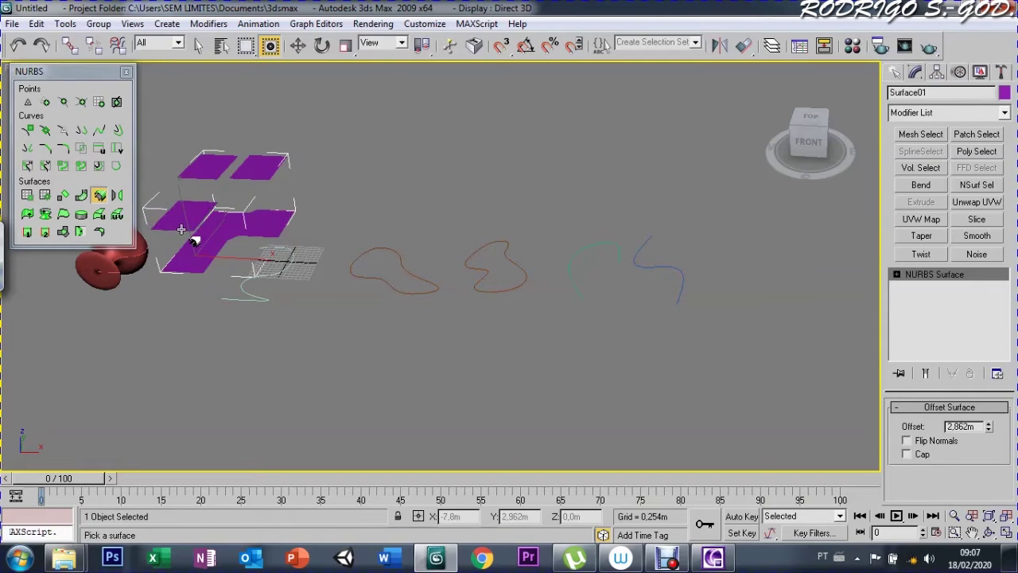
pyautogui.moveTo(181, 227); pyautogui.dragTo(177, 173)
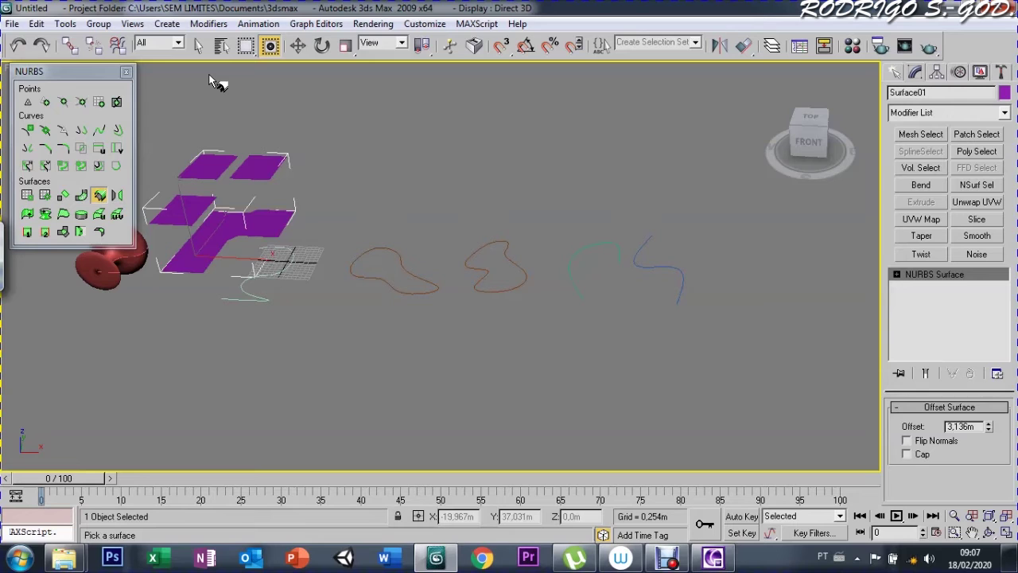
pyautogui.rightClick(213, 79)
# Step: Reselect the purple surface and move it slightly up and to the right
pyautogui.click(278, 114)
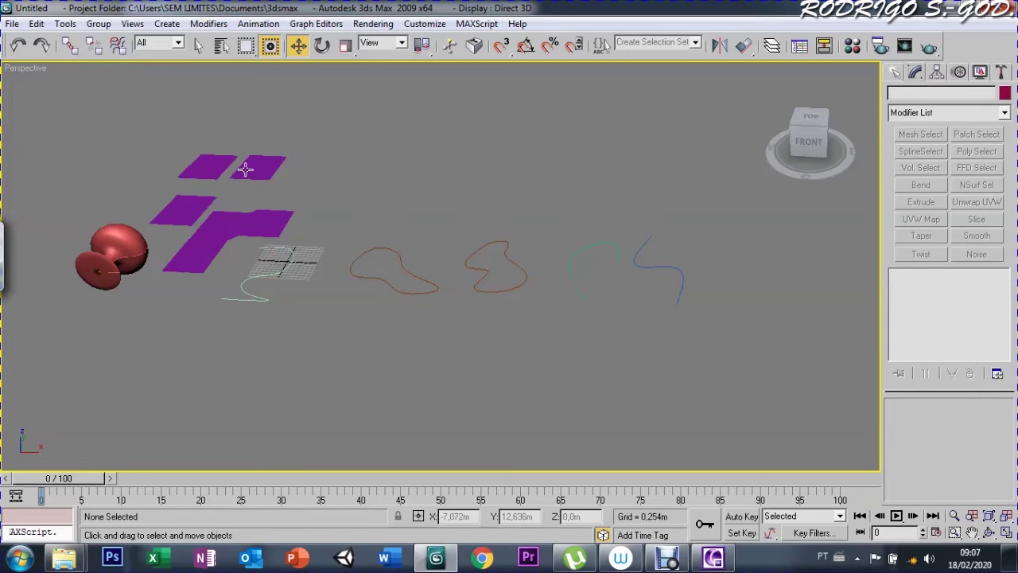
pyautogui.click(245, 169)
pyautogui.moveTo(245, 256)
pyautogui.mouseDown()
pyautogui.moveTo(230, 250)
pyautogui.moveTo(258, 211)
pyautogui.mouseUp()
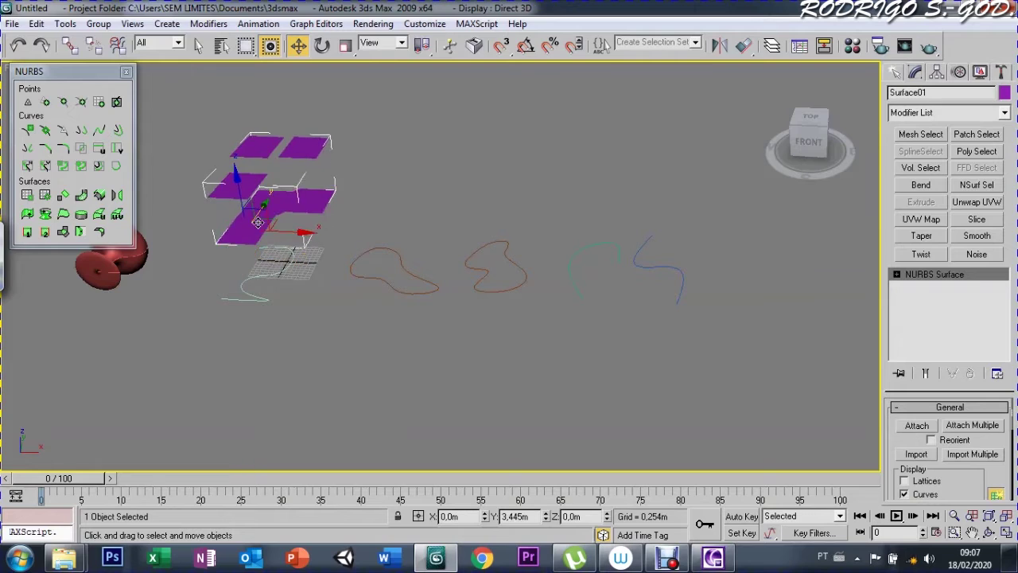
# Step: Create a blend surface between edges of the two right-hand purple surfaces
pyautogui.click(80, 196)
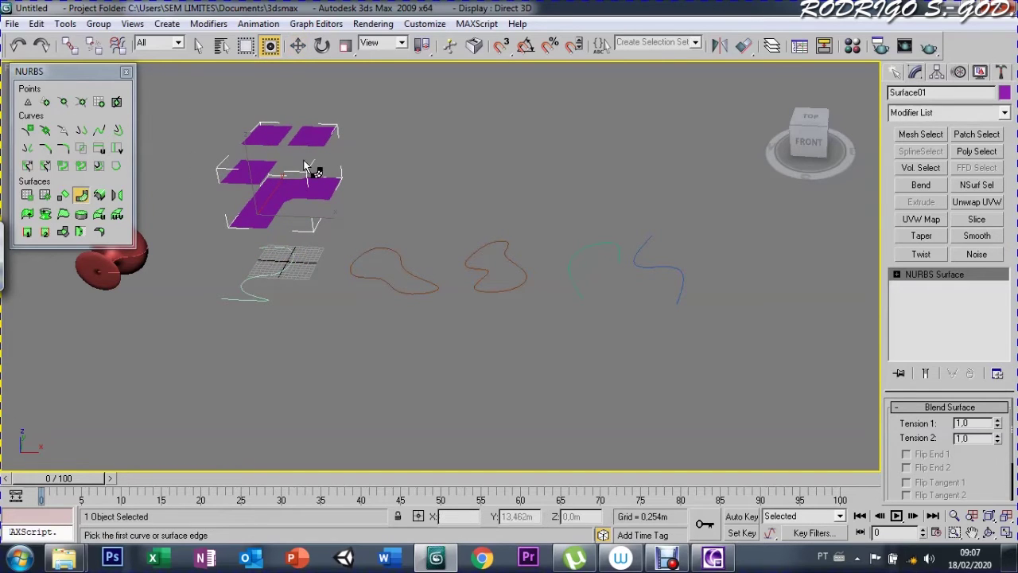
pyautogui.click(301, 156)
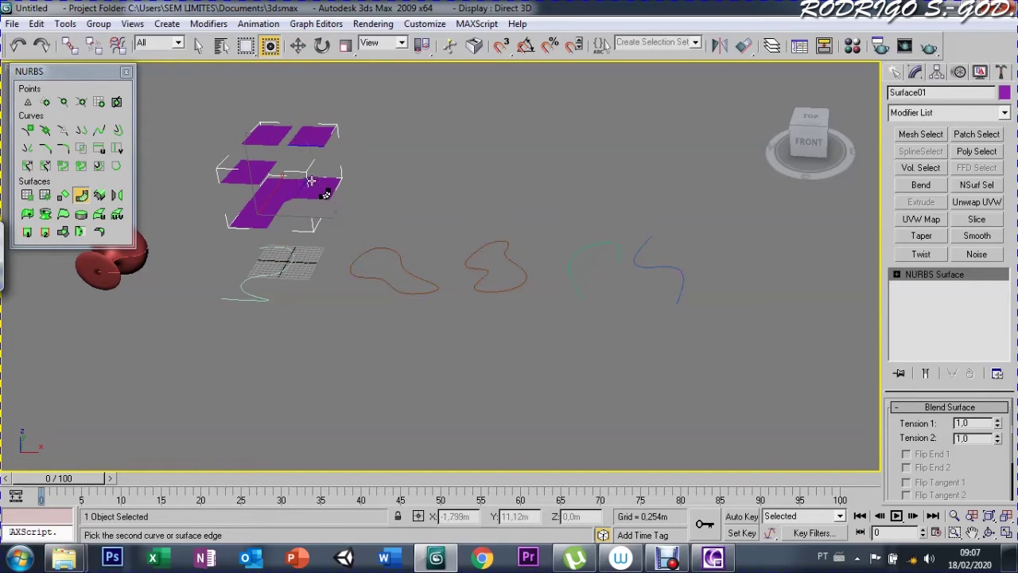
pyautogui.click(327, 181)
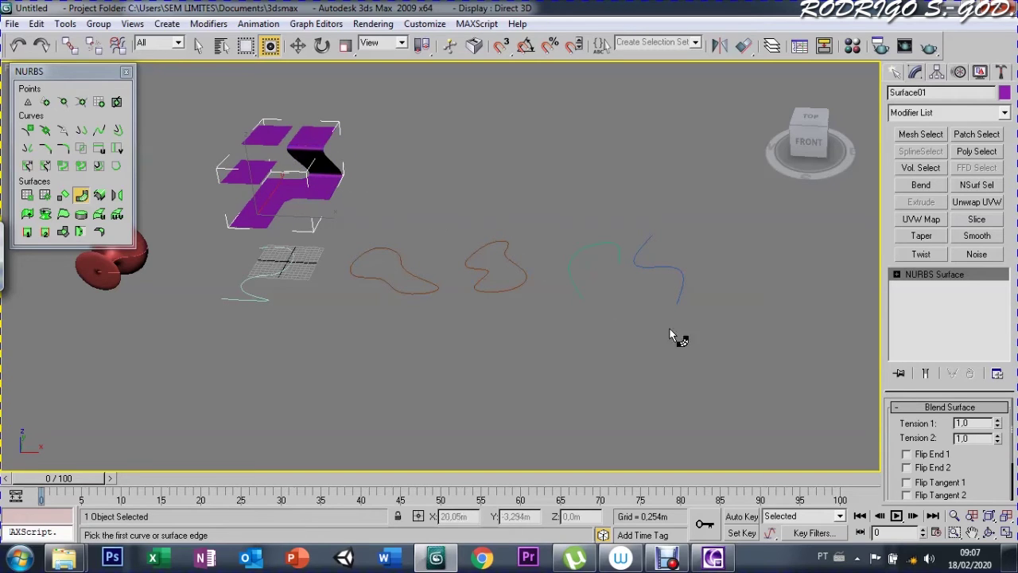
# Step: Turn on Flip End 1 and Flip Tangent 1 for the blend, leaving the second end and tangent unflipped
pyautogui.click(907, 468)
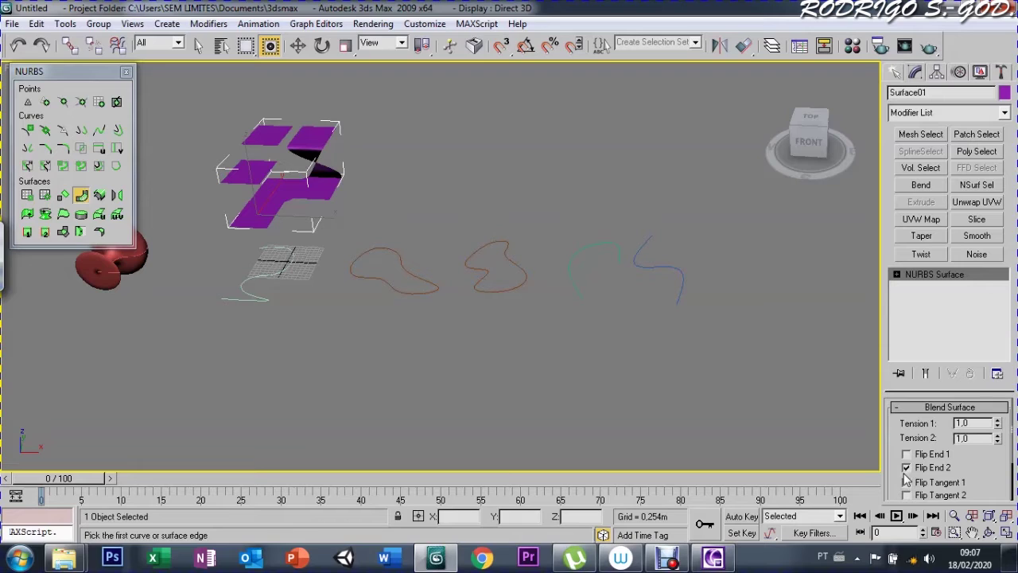
pyautogui.click(907, 455)
pyautogui.click(907, 468)
pyautogui.click(907, 483)
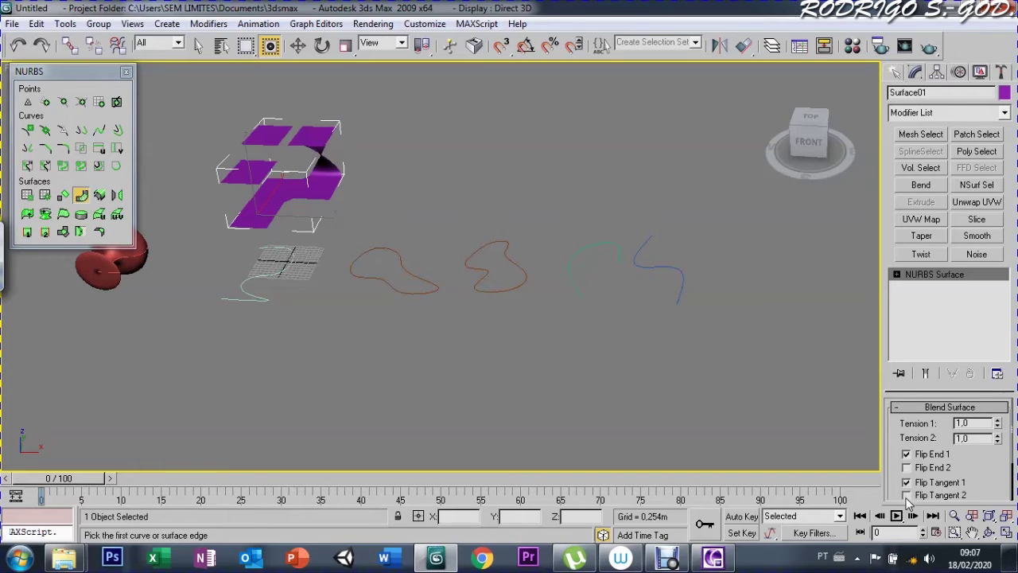
pyautogui.click(907, 496)
pyautogui.scroll(-1, 899, 491)
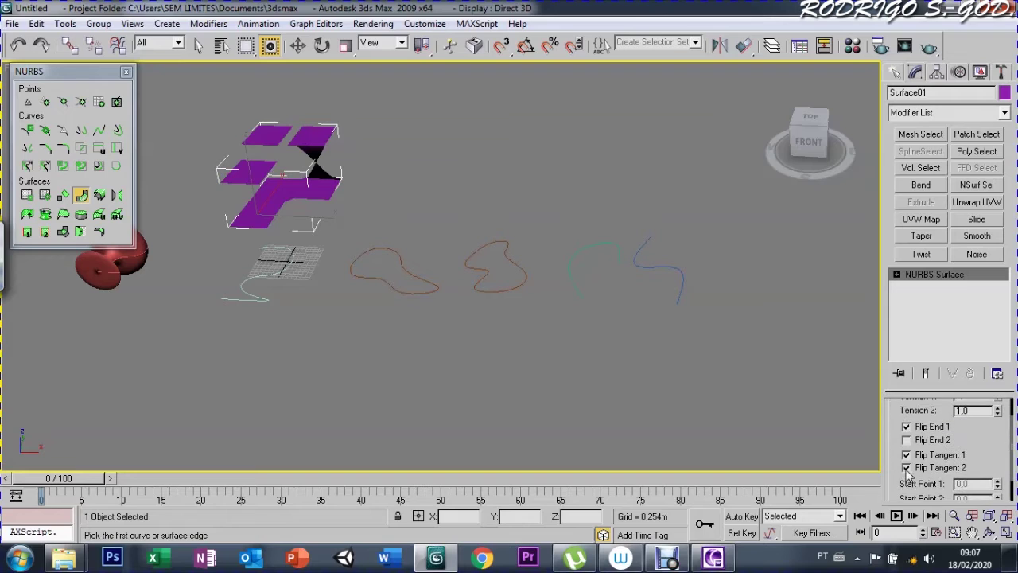
pyautogui.click(907, 468)
# Step: Set the blend's Tension 1 to 2.5 and Tension 2 to 0.2
pyautogui.scroll(1, 895, 472)
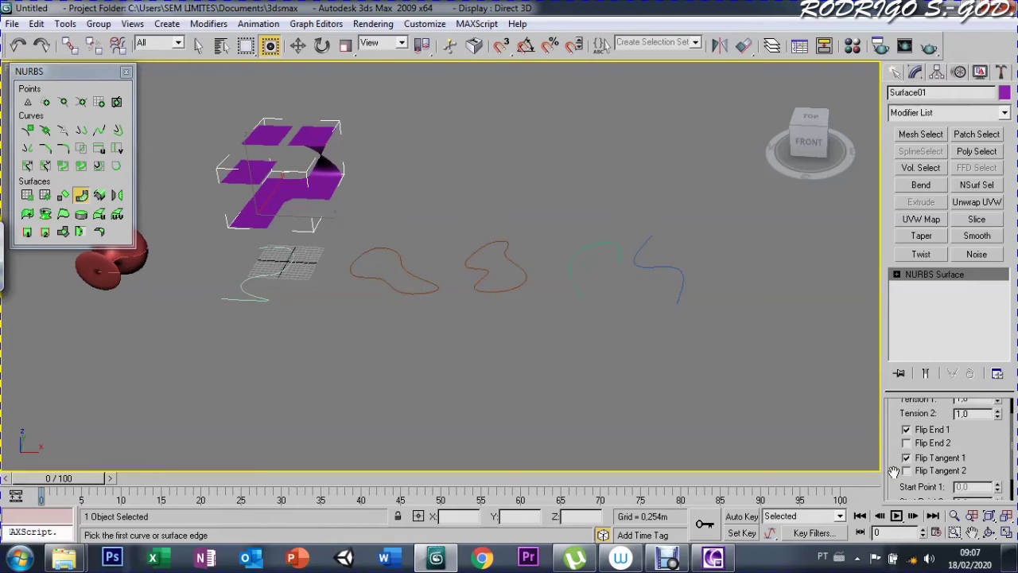
pyautogui.moveTo(1001, 427); pyautogui.dragTo(996, 430)
pyautogui.moveTo(997, 394); pyautogui.dragTo(994, 459)
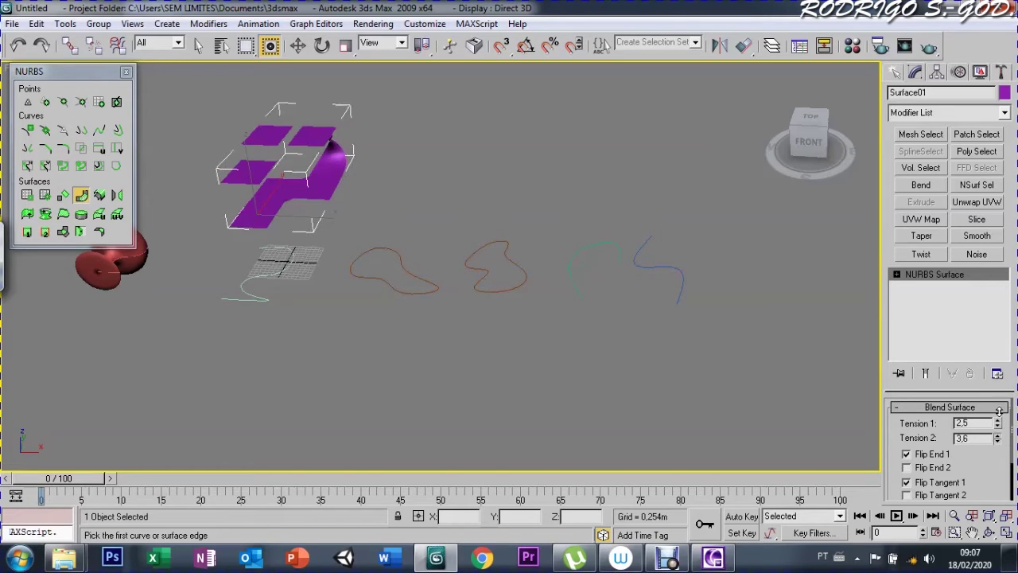
pyautogui.moveTo(994, 445); pyautogui.dragTo(995, 439)
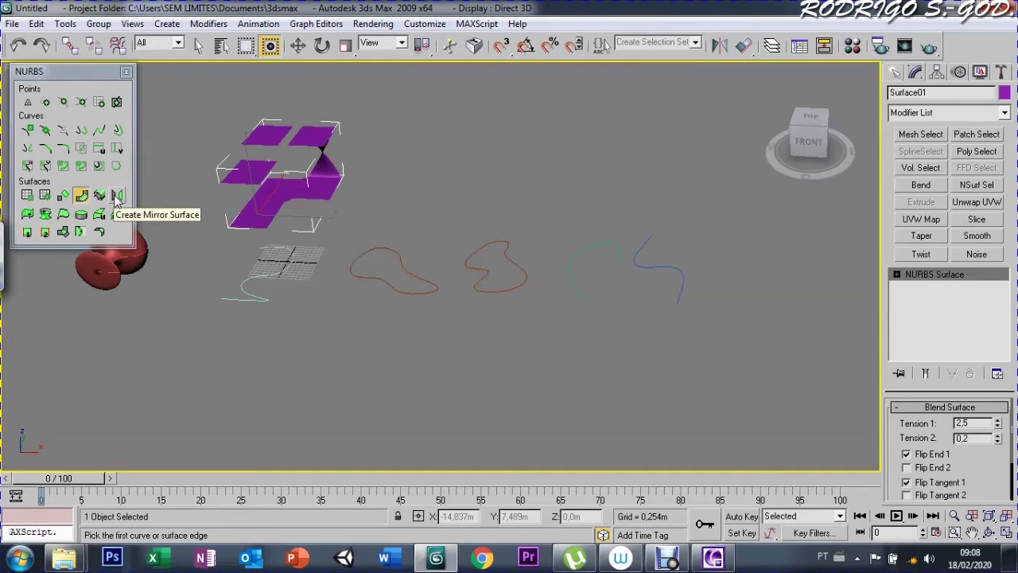
# Step: End blend picking, try and cancel Mirror Surface twice, then select the purple Surface01 object
pyautogui.rightClick(308, 257)
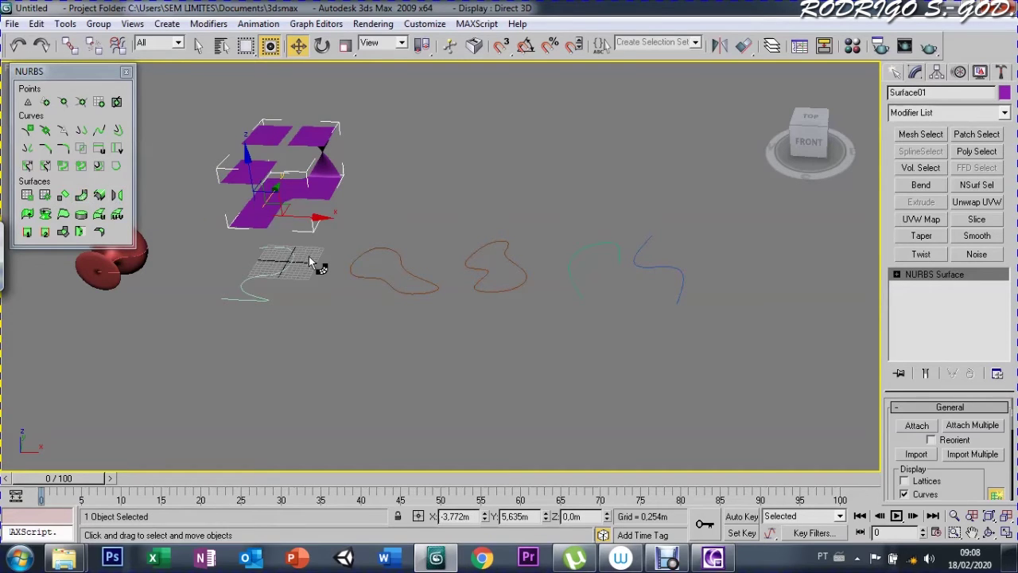
pyautogui.click(368, 276)
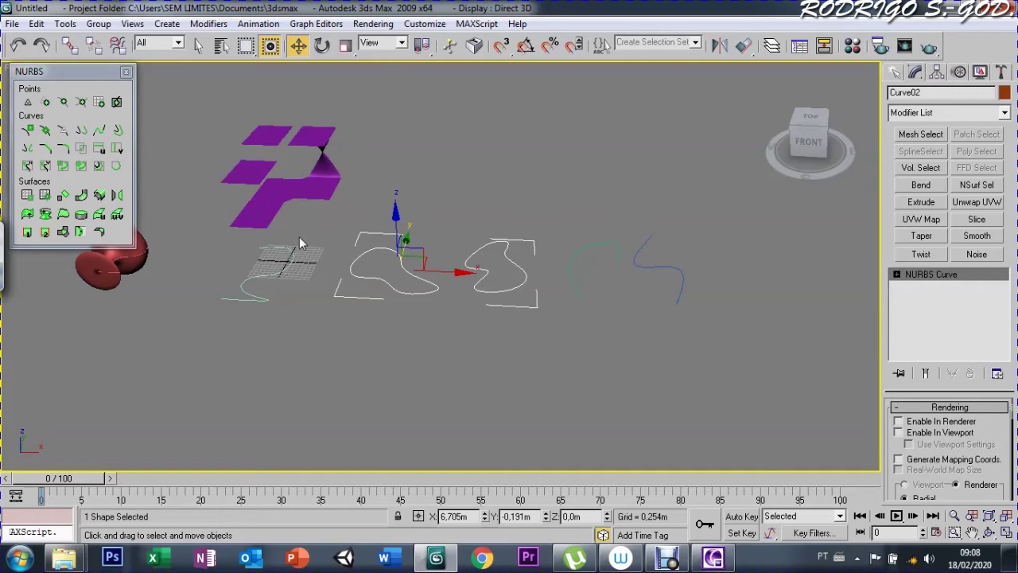
pyautogui.click(117, 195)
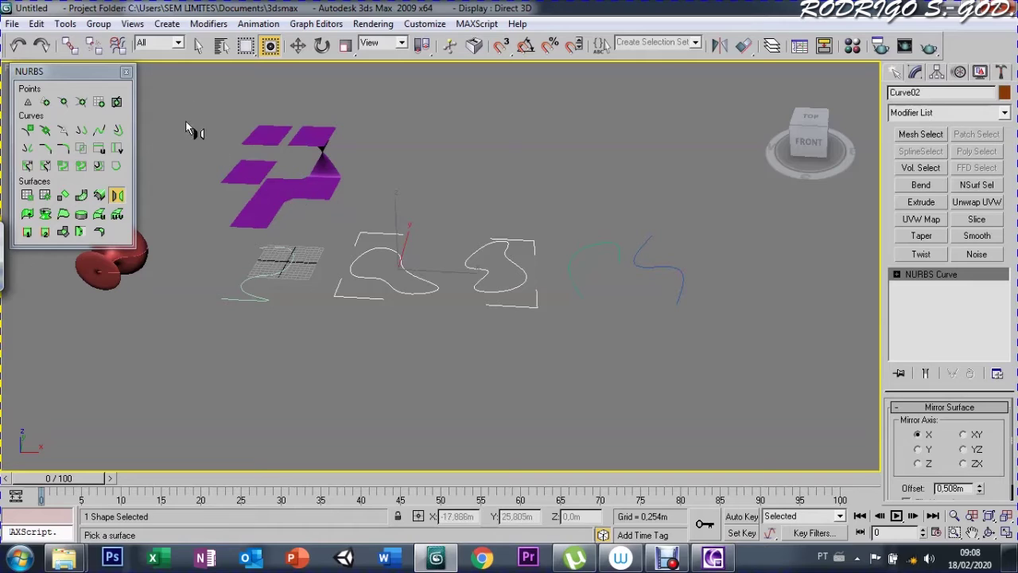
pyautogui.press('Escape')
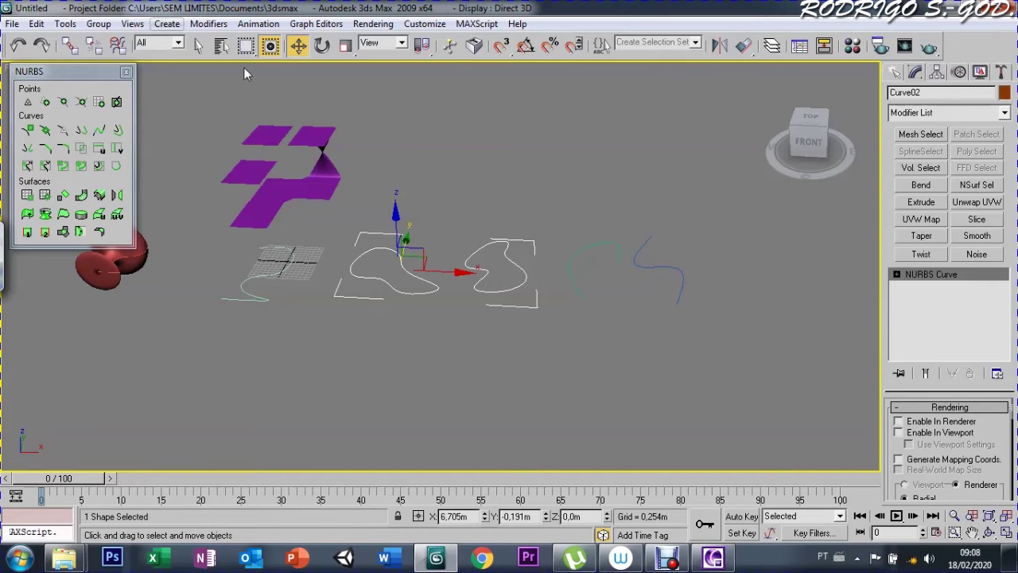
pyautogui.click(117, 195)
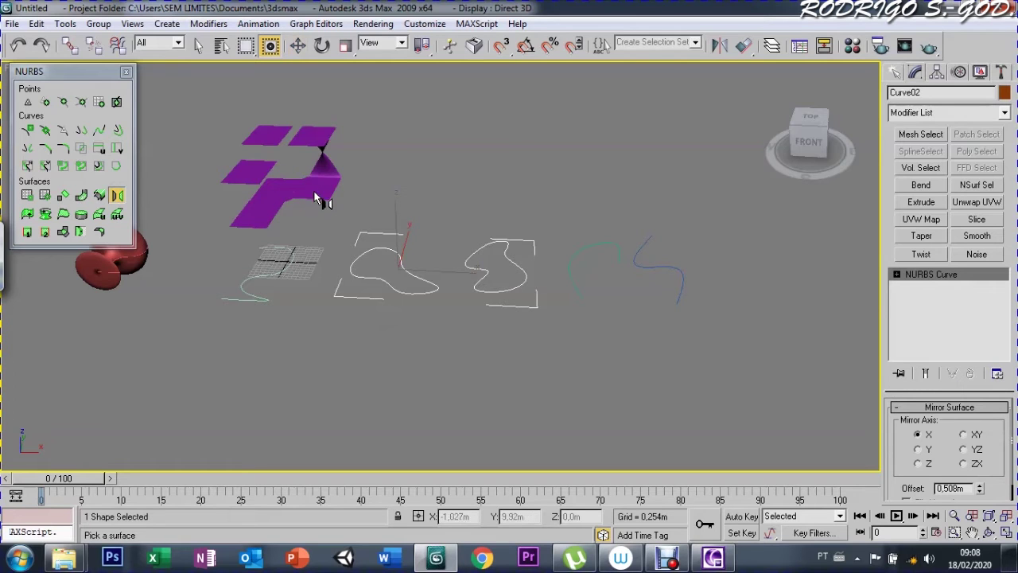
pyautogui.press('Escape')
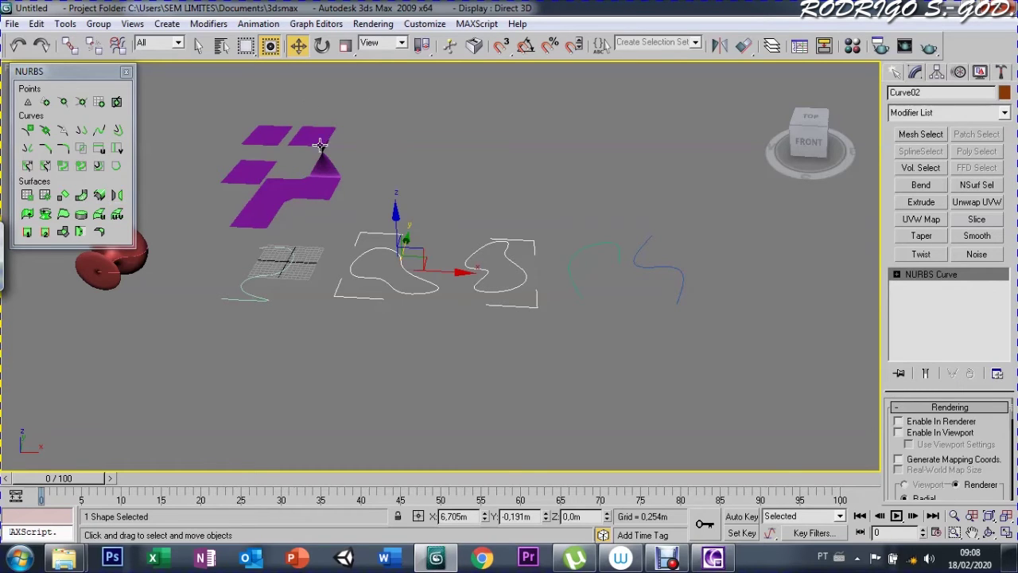
pyautogui.click(312, 190)
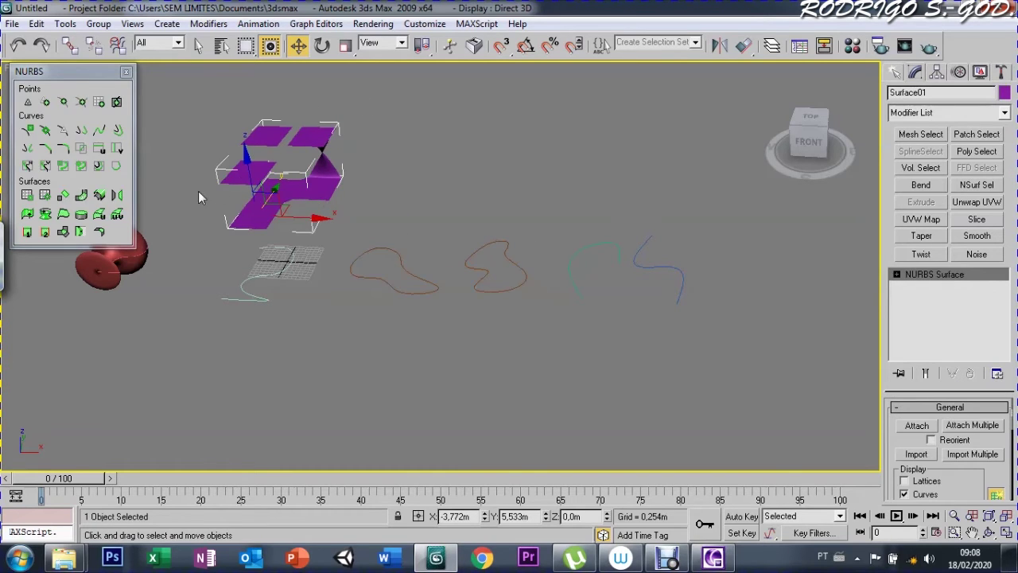
# Step: Mirror a purple patch with a 7.556m offset, settling on the XY mirror axis
pyautogui.click(117, 196)
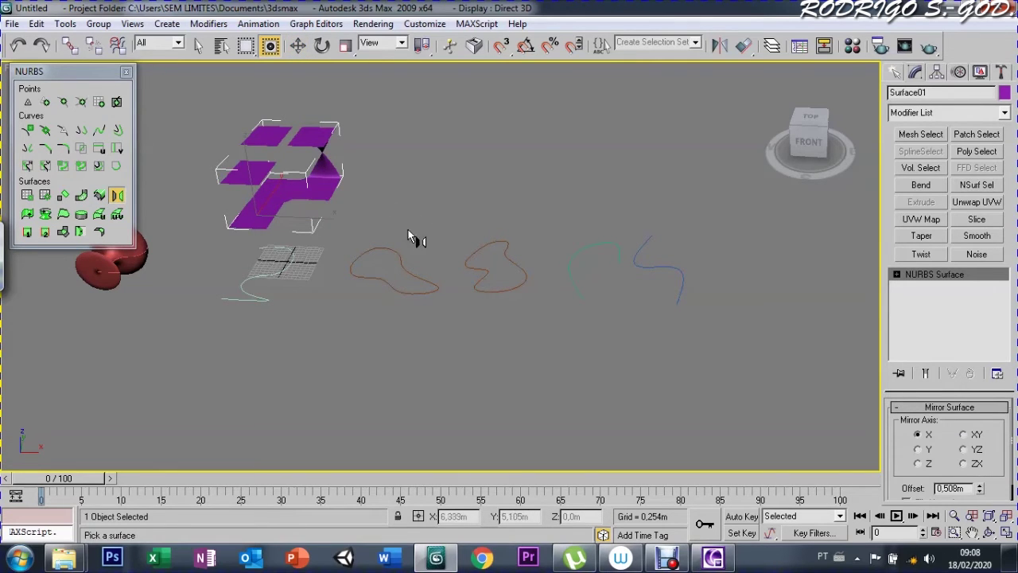
pyautogui.moveTo(326, 148)
pyautogui.mouseDown()
pyautogui.moveTo(342, 129)
pyautogui.moveTo(178, 107)
pyautogui.moveTo(243, 130)
pyautogui.moveTo(200, 128)
pyautogui.moveTo(178, 104)
pyautogui.moveTo(196, 123)
pyautogui.moveTo(792, 343)
pyautogui.mouseUp()
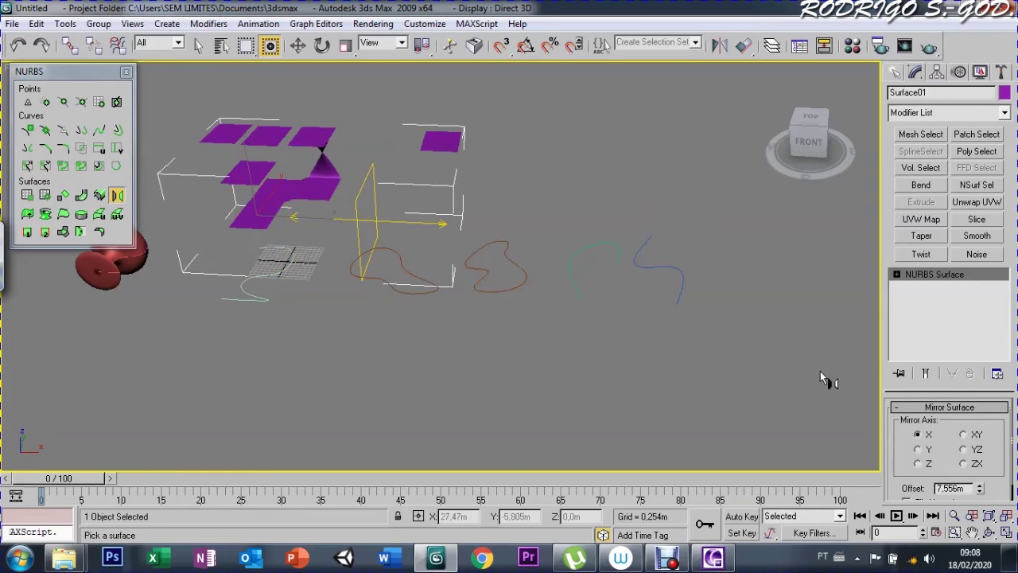
pyautogui.click(921, 462)
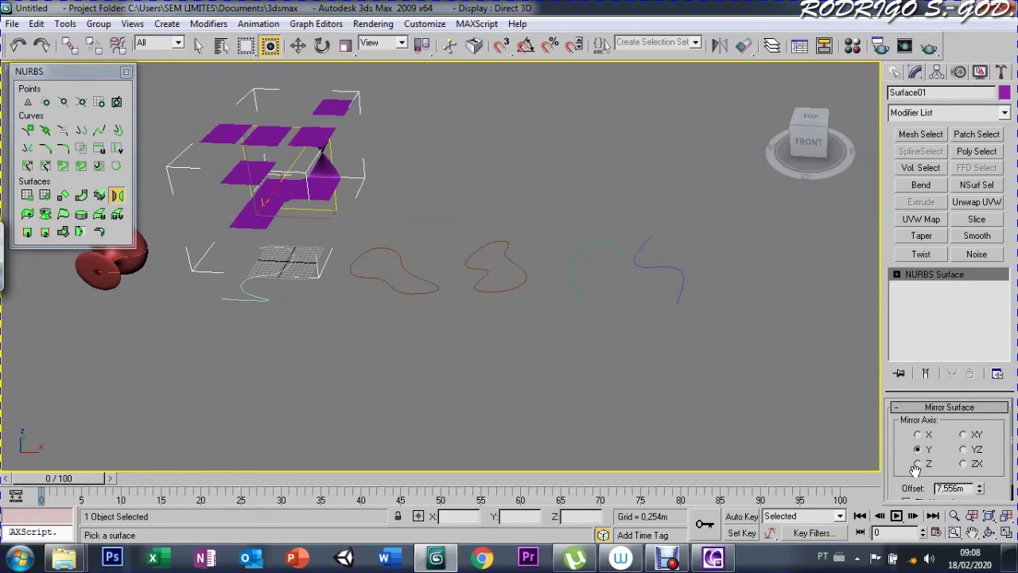
pyautogui.click(918, 465)
pyautogui.click(964, 464)
pyautogui.click(964, 451)
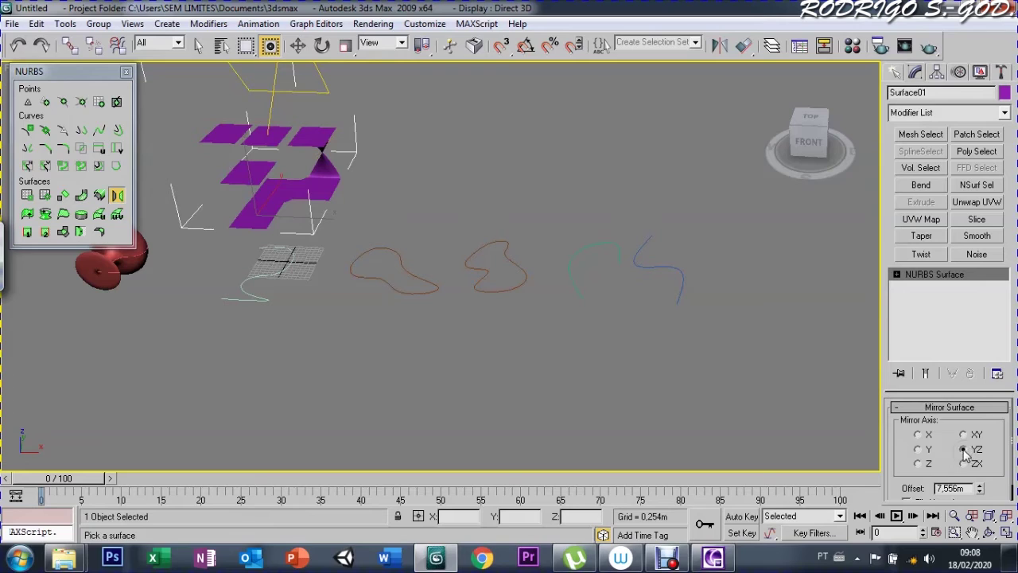
pyautogui.click(963, 436)
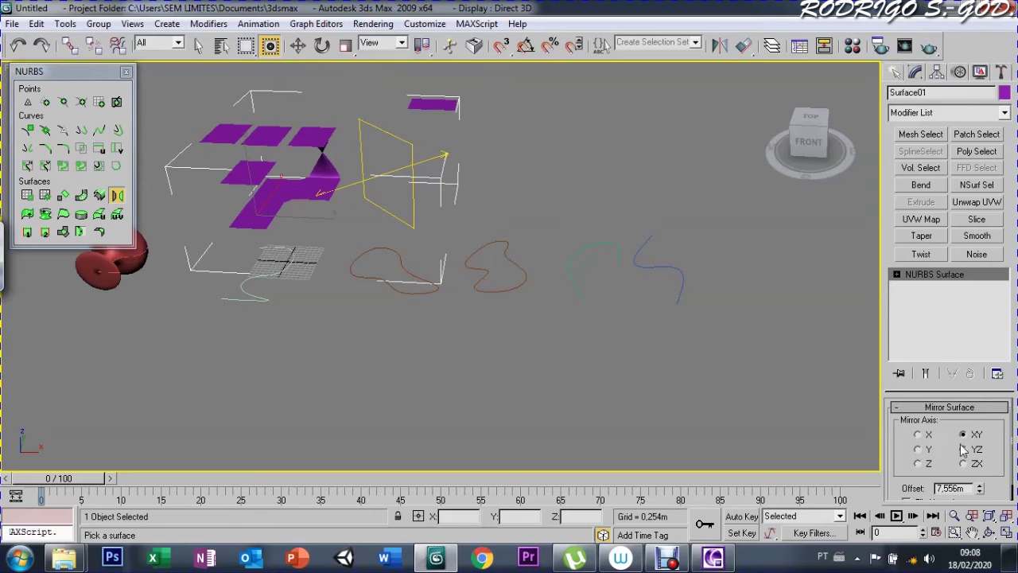
pyautogui.click(28, 221)
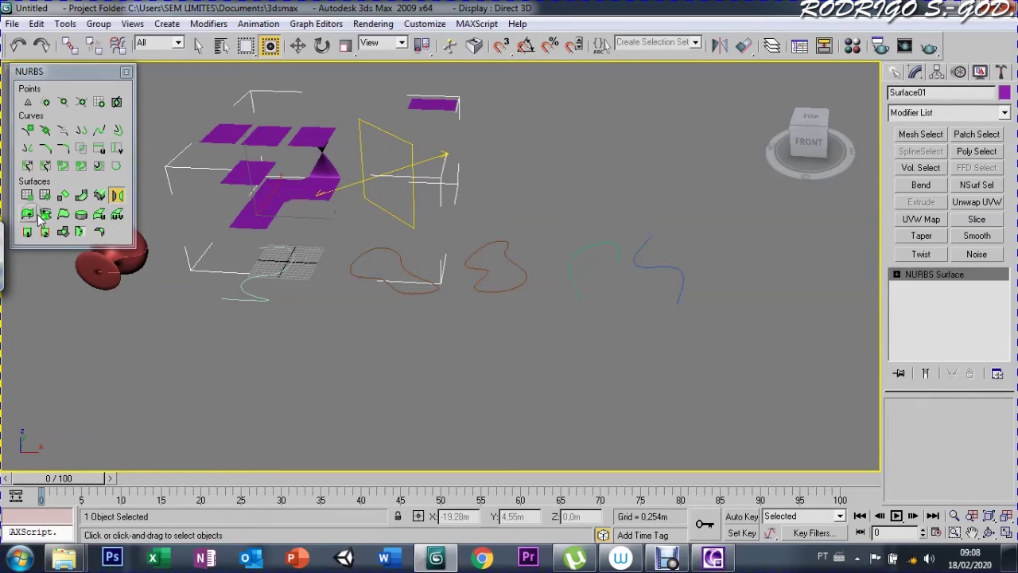
# Step: Extrude the orange curve into a surface instead of the blue curve
pyautogui.click(654, 255)
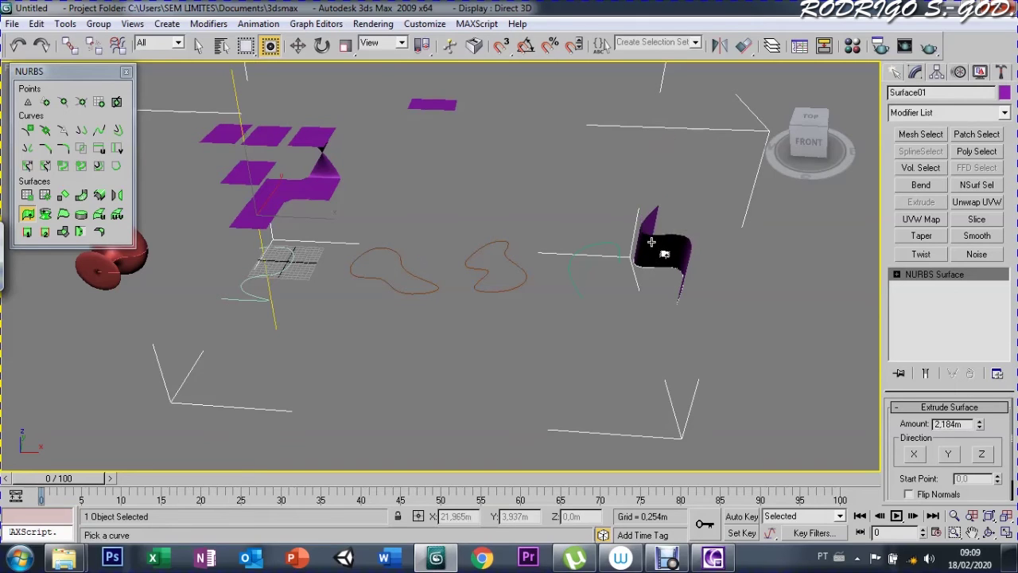
pyautogui.rightClick(652, 257)
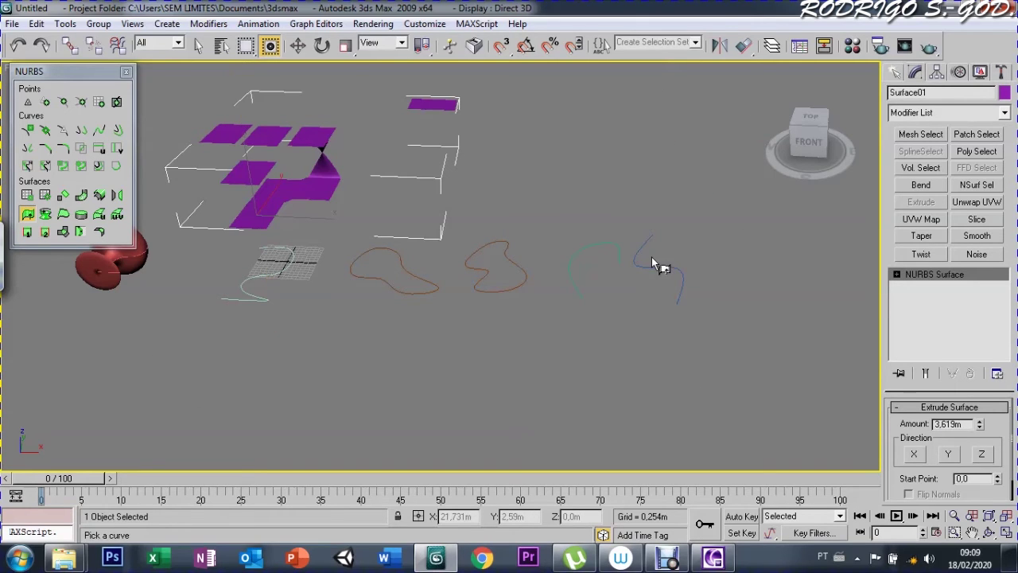
pyautogui.click(516, 253)
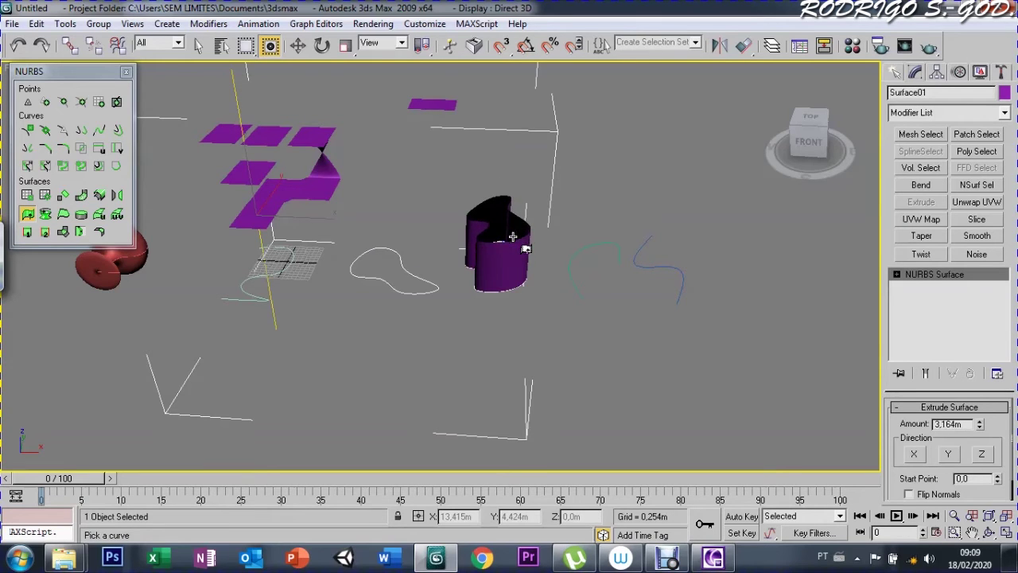
pyautogui.moveTo(513, 236); pyautogui.dragTo(617, 269)
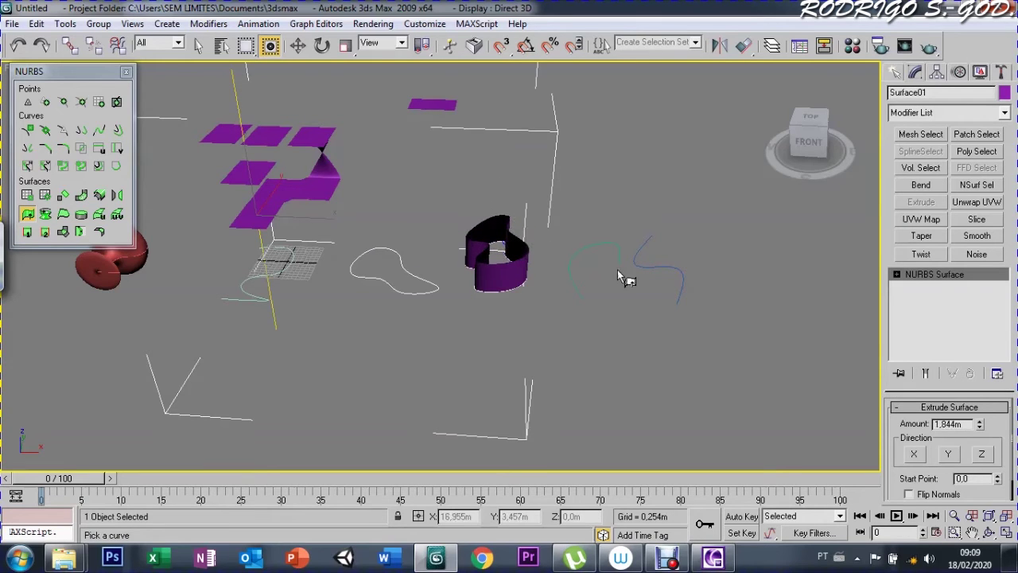
# Step: Cap the extrusion's open top, keeping its normals facing outward
pyautogui.click(909, 494)
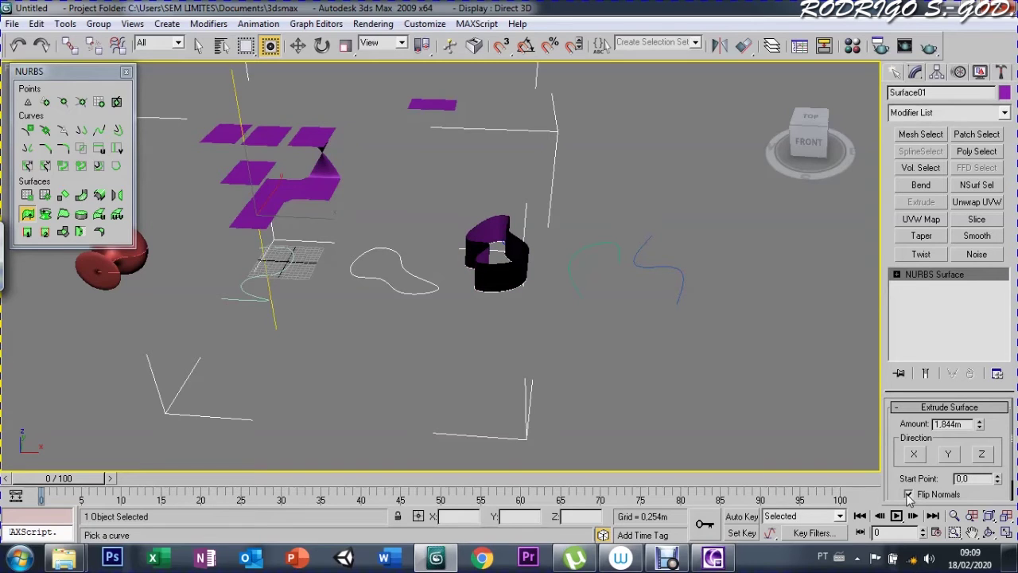
pyautogui.click(909, 494)
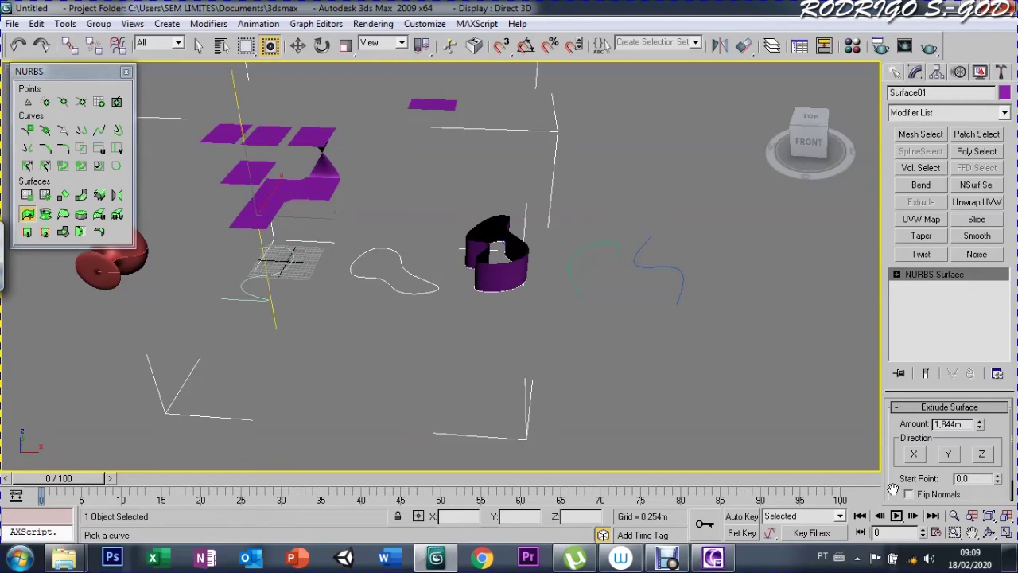
pyautogui.moveTo(893, 482); pyautogui.dragTo(901, 408)
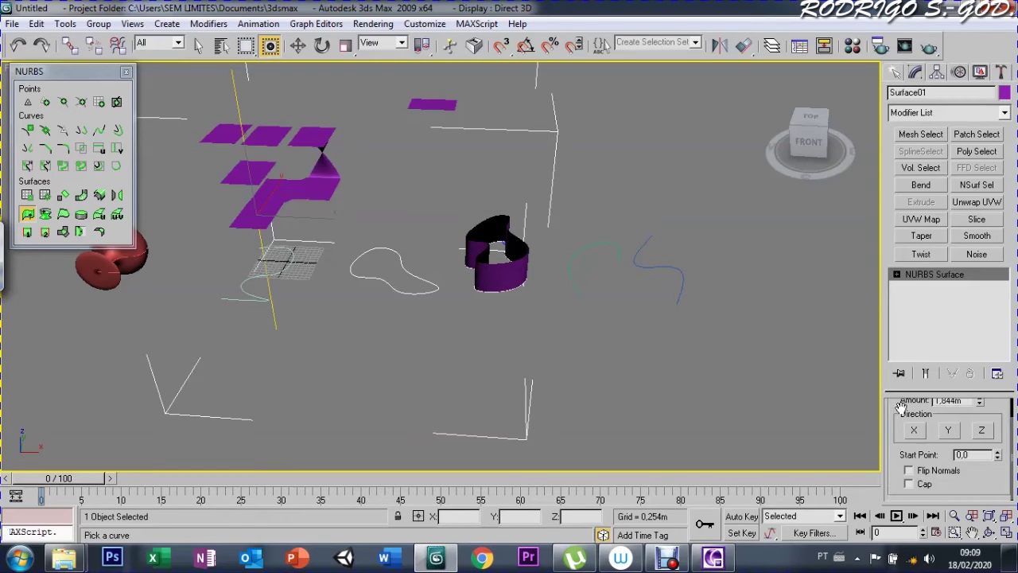
pyautogui.click(908, 484)
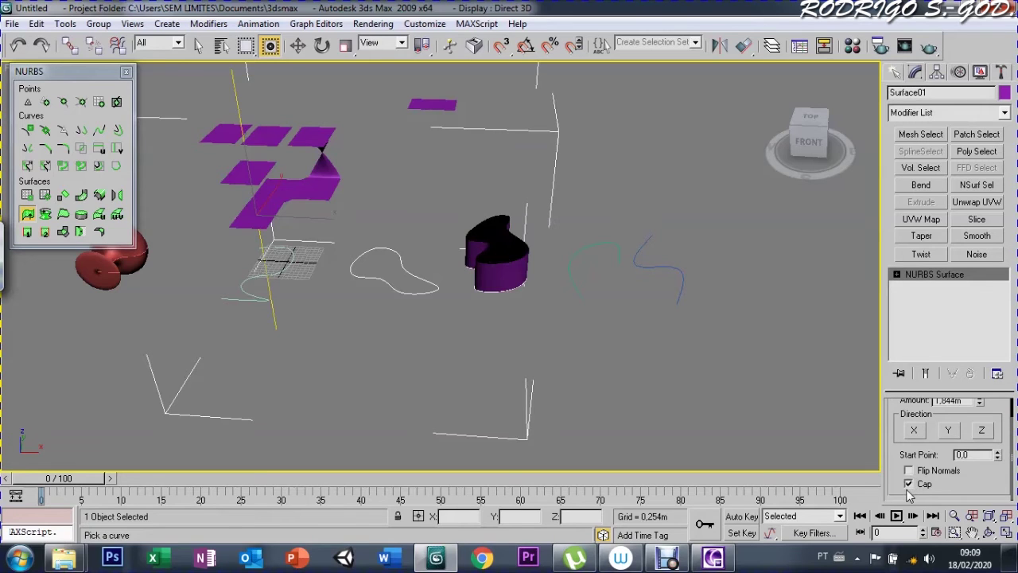
pyautogui.click(908, 471)
pyautogui.click(908, 483)
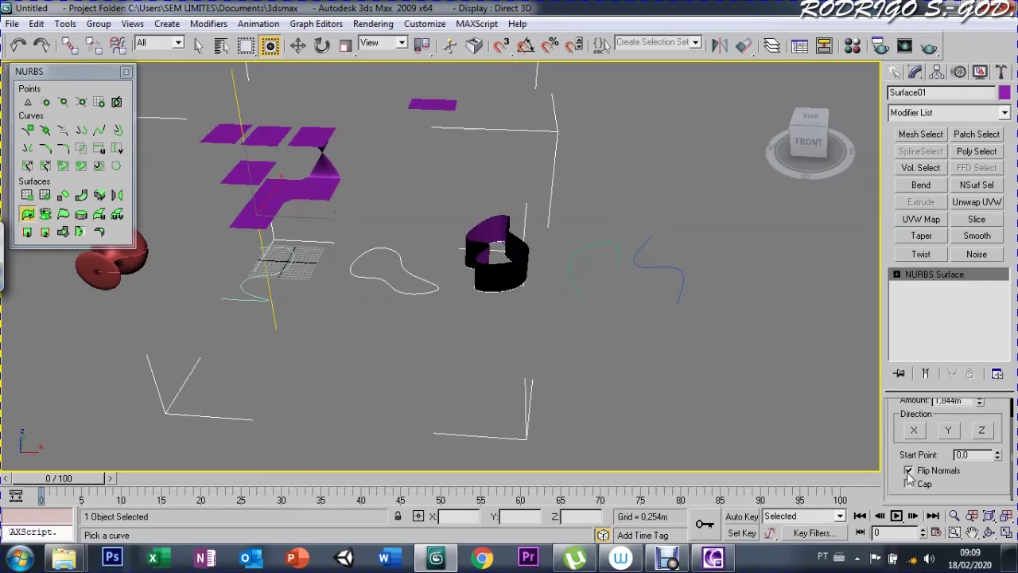
pyautogui.click(908, 470)
pyautogui.click(909, 483)
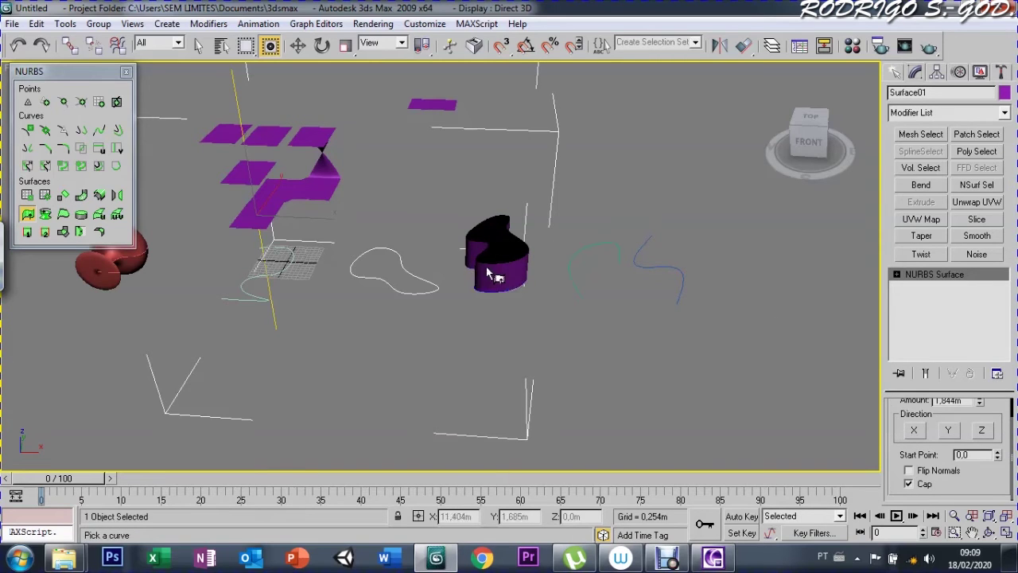
# Step: Raise the extrusion Amount to 2.073m, with Z as the extrusion direction
pyautogui.moveTo(895, 428); pyautogui.dragTo(895, 448)
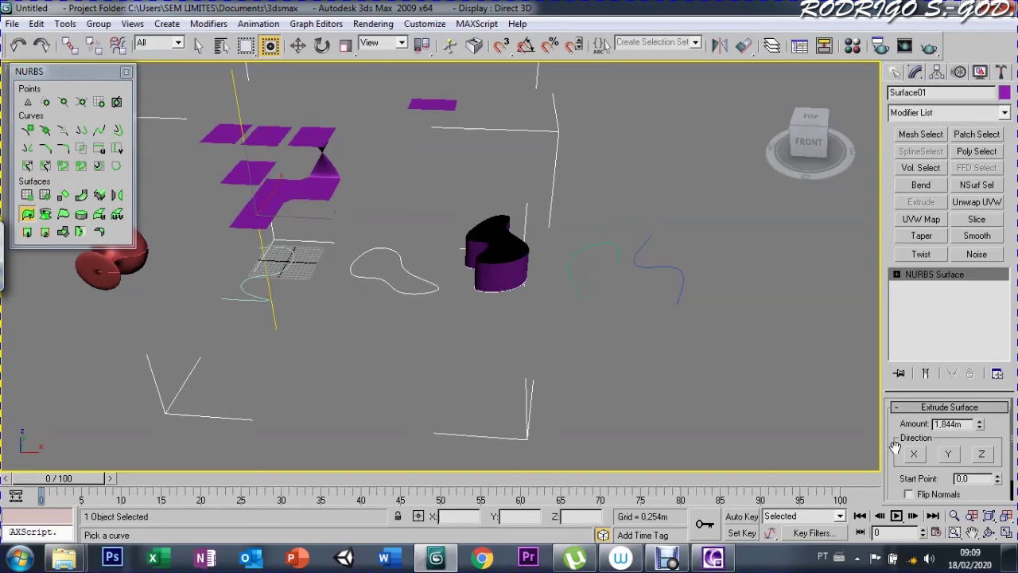
pyautogui.moveTo(978, 427)
pyautogui.mouseDown()
pyautogui.moveTo(976, 408)
pyautogui.moveTo(979, 424)
pyautogui.mouseUp()
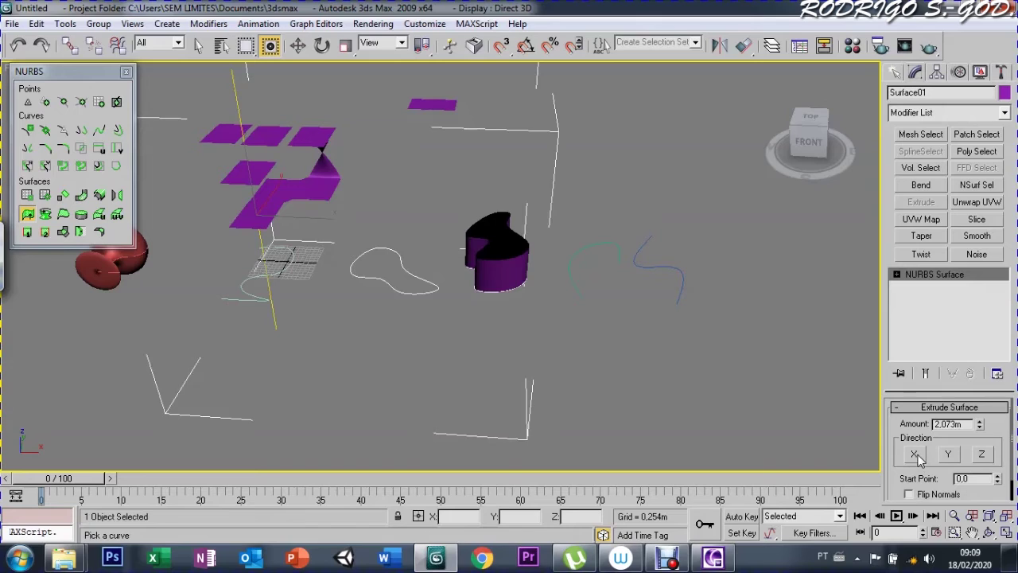
pyautogui.click(916, 453)
pyautogui.click(953, 455)
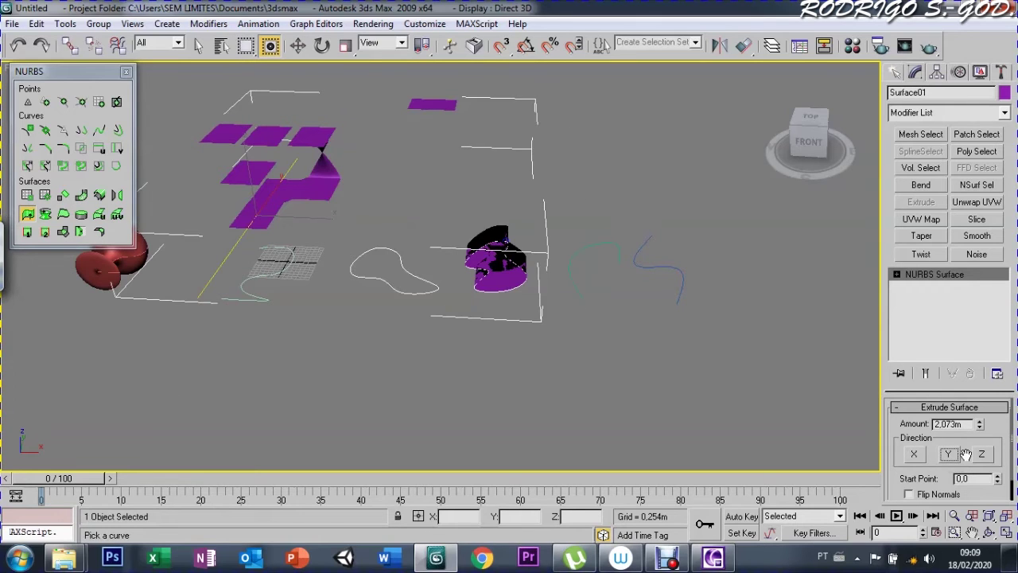
pyautogui.click(989, 456)
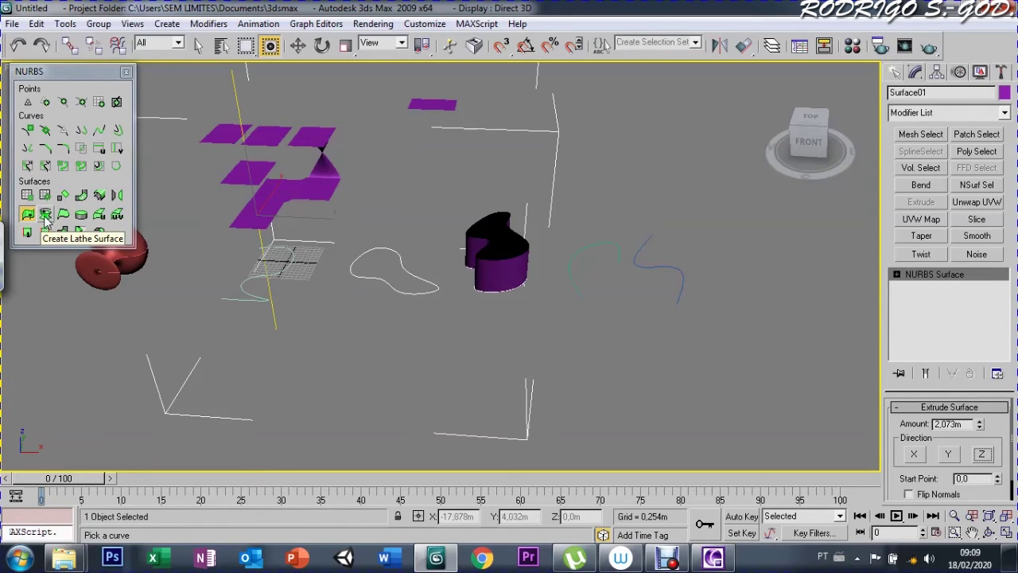
# Step: Lathe the open curve 360 degrees into a vase surface and orbit down to inspect it
pyautogui.click(46, 218)
pyautogui.moveTo(82, 71); pyautogui.dragTo(783, 284)
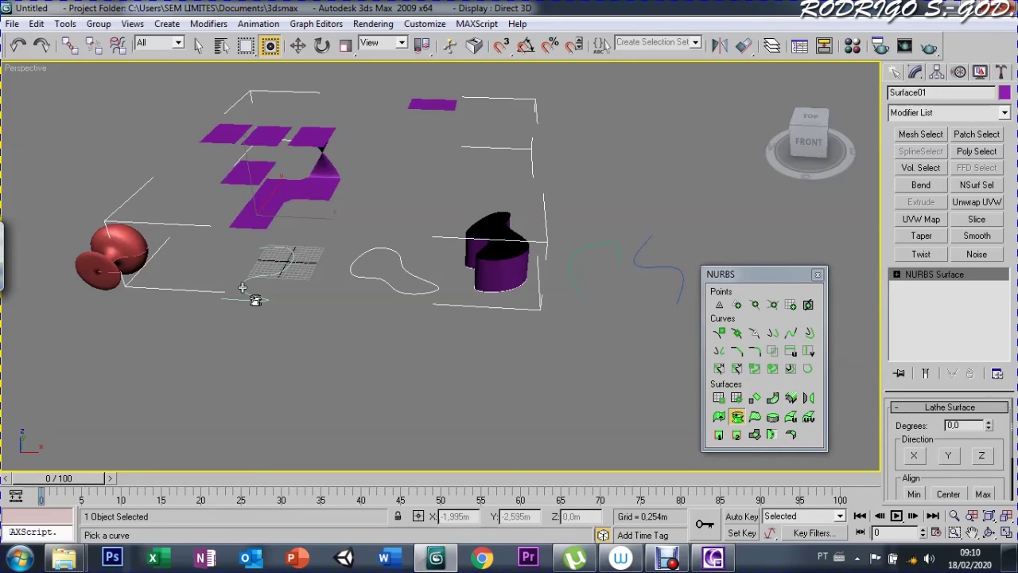
pyautogui.click(255, 298)
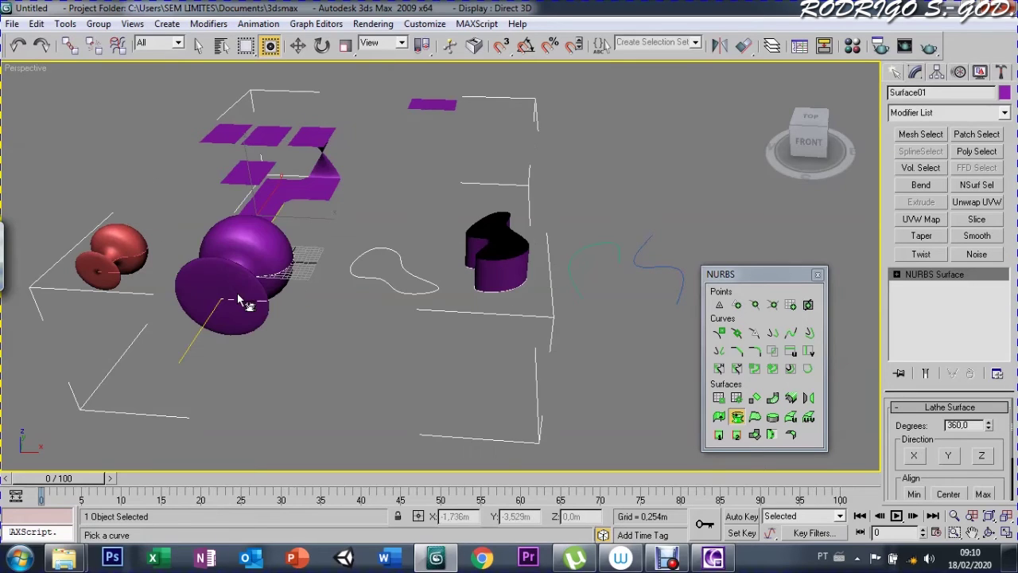
pyautogui.hotkey('ctrl', 'r')
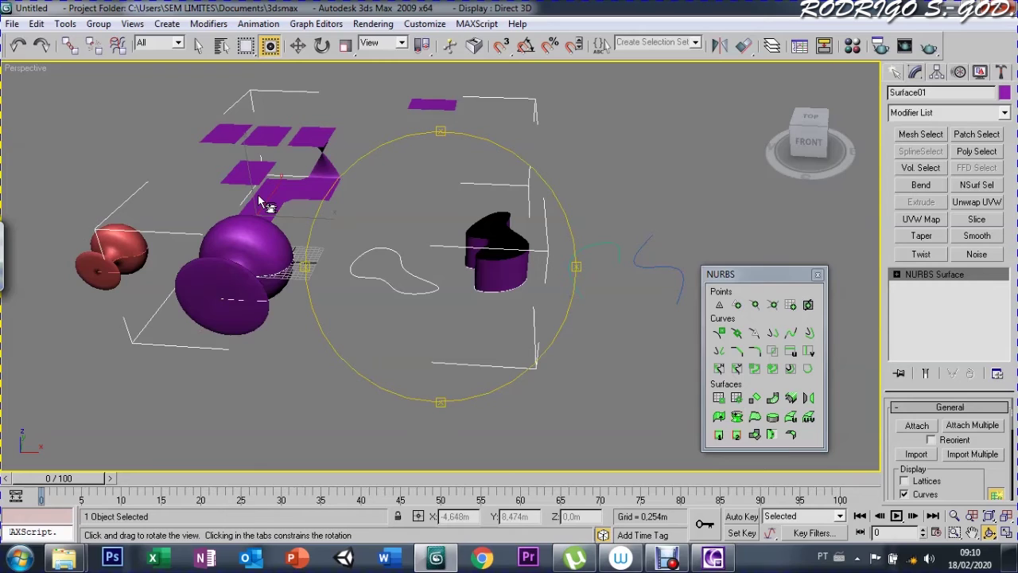
pyautogui.moveTo(435, 374)
pyautogui.mouseDown()
pyautogui.moveTo(414, 415)
pyautogui.moveTo(456, 448)
pyautogui.moveTo(444, 430)
pyautogui.mouseUp()
pyautogui.press('w')
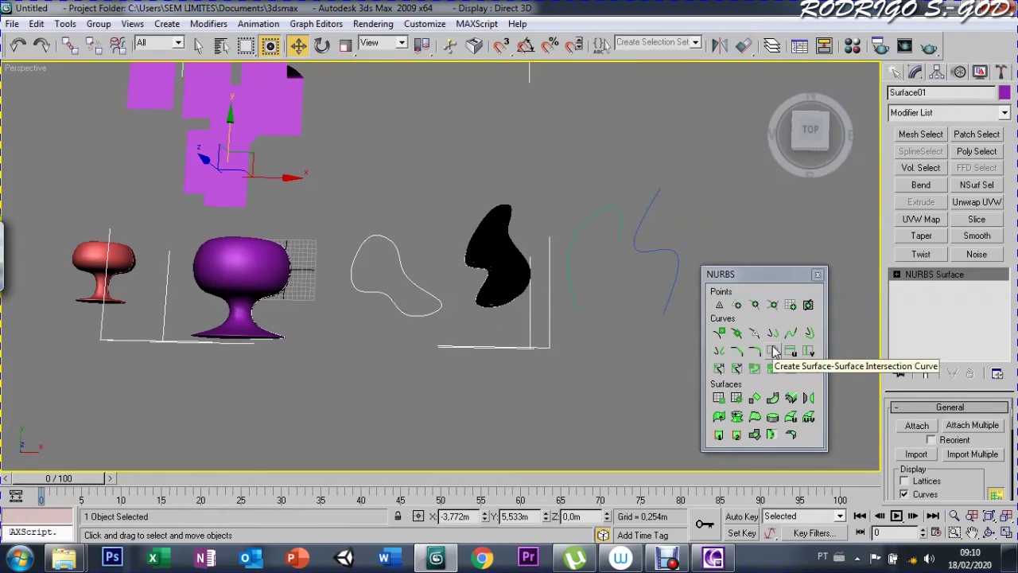
# Step: At Point sub-object level, move the vase's upper control points outward along X to widen the bowl
pyautogui.click(897, 275)
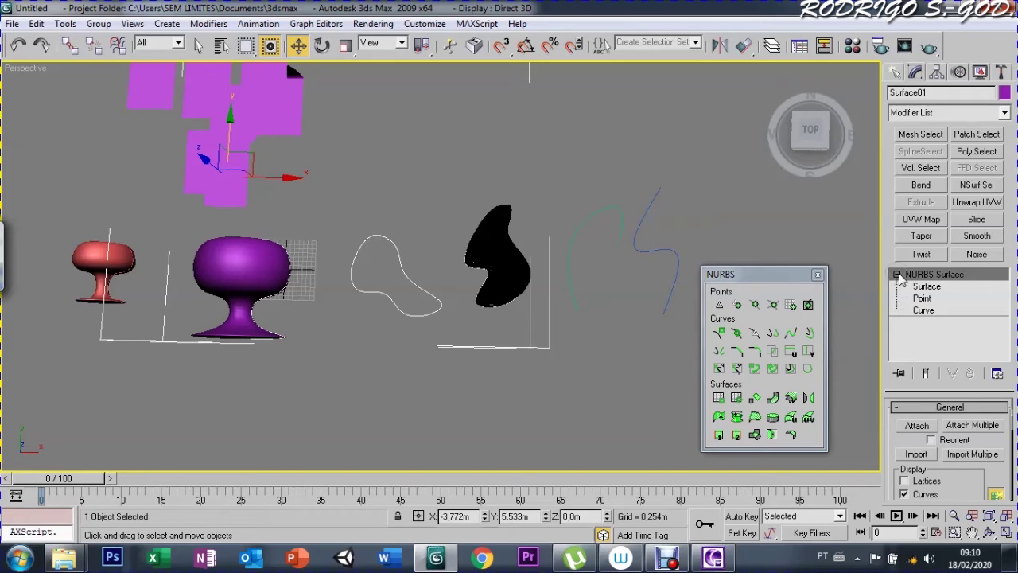
pyautogui.click(923, 299)
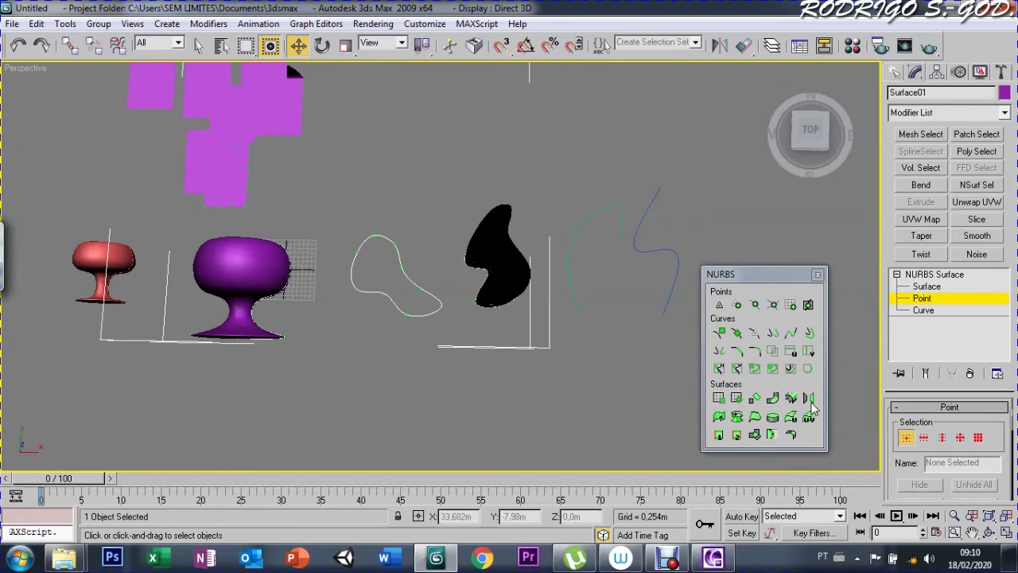
pyautogui.moveTo(304, 245); pyautogui.dragTo(275, 288)
pyautogui.moveTo(338, 260); pyautogui.dragTo(370, 266)
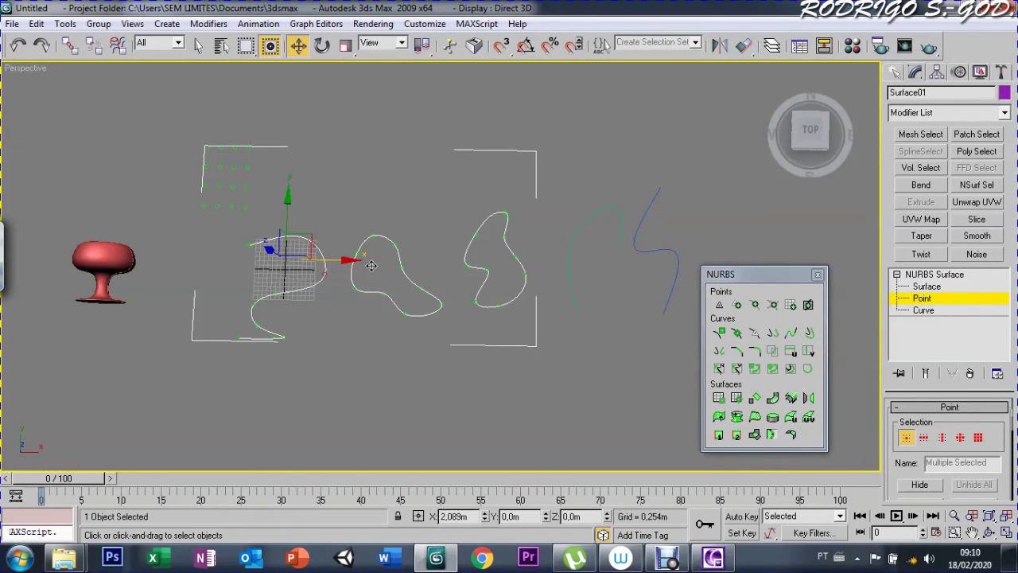
pyautogui.moveTo(371, 265); pyautogui.dragTo(369, 267)
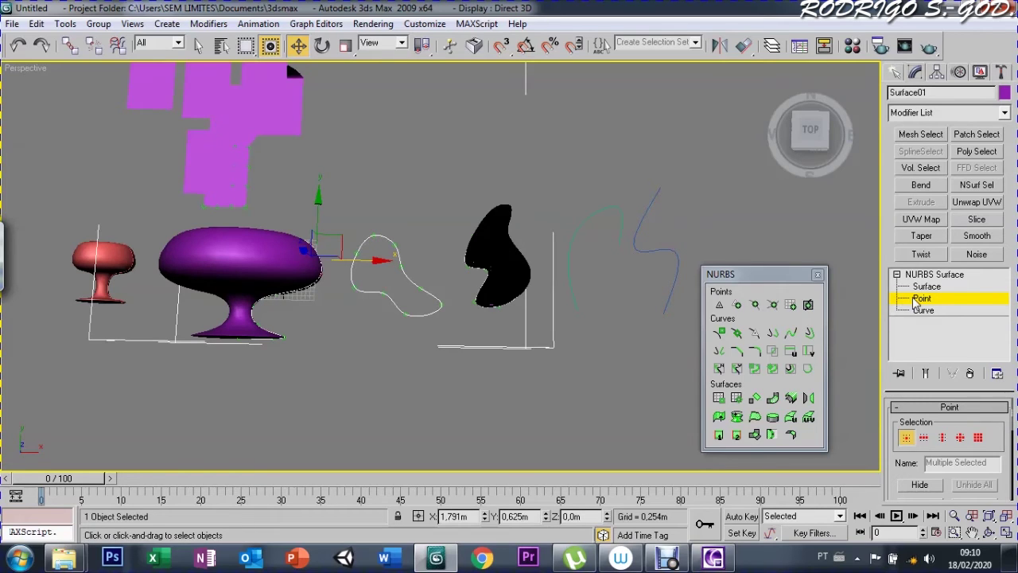
# Step: Move base control Point 44 outward along X and up along Y into a shallow dish
pyautogui.click(931, 274)
pyautogui.click(277, 350)
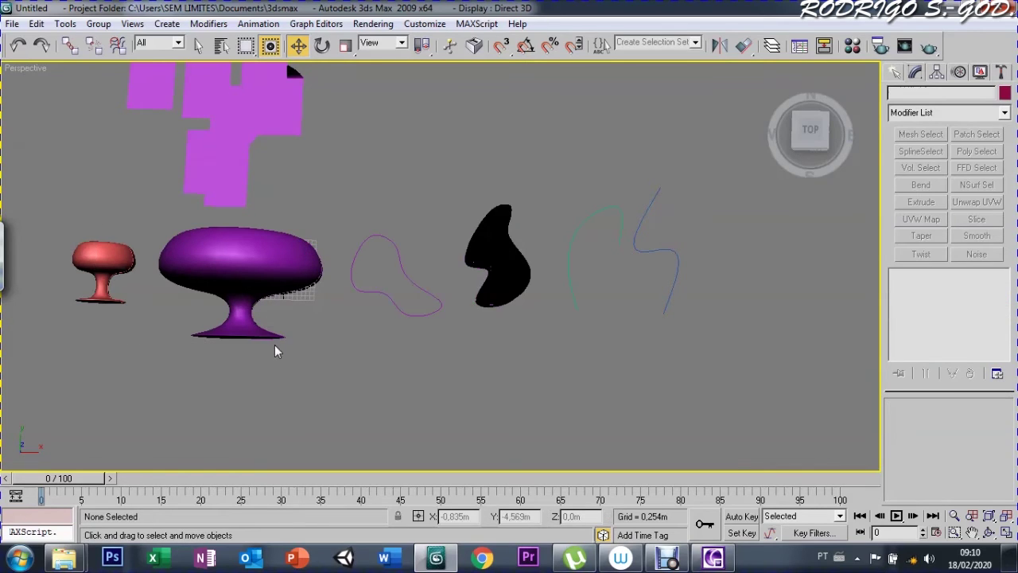
pyautogui.click(254, 334)
pyautogui.click(896, 274)
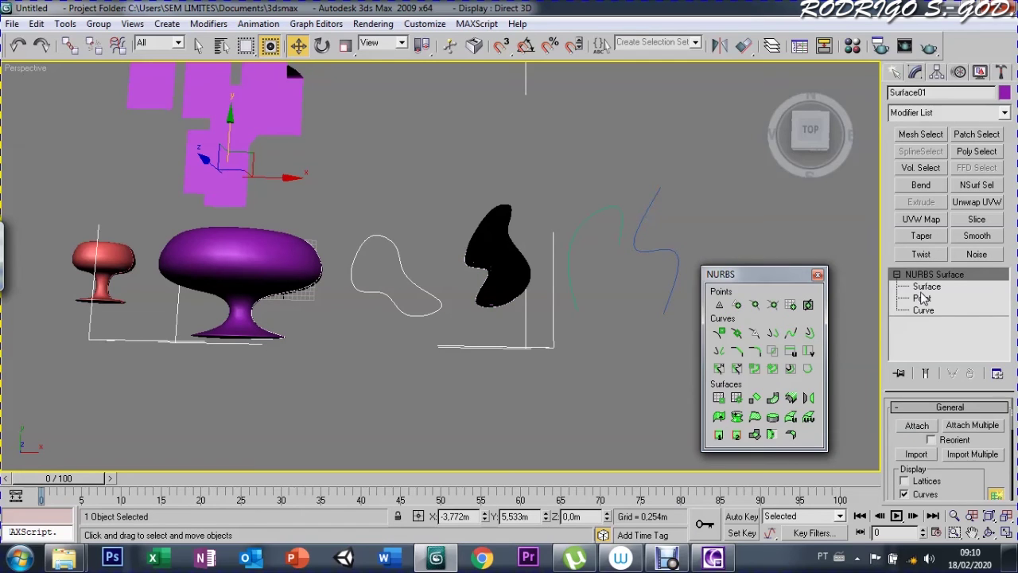
pyautogui.click(923, 298)
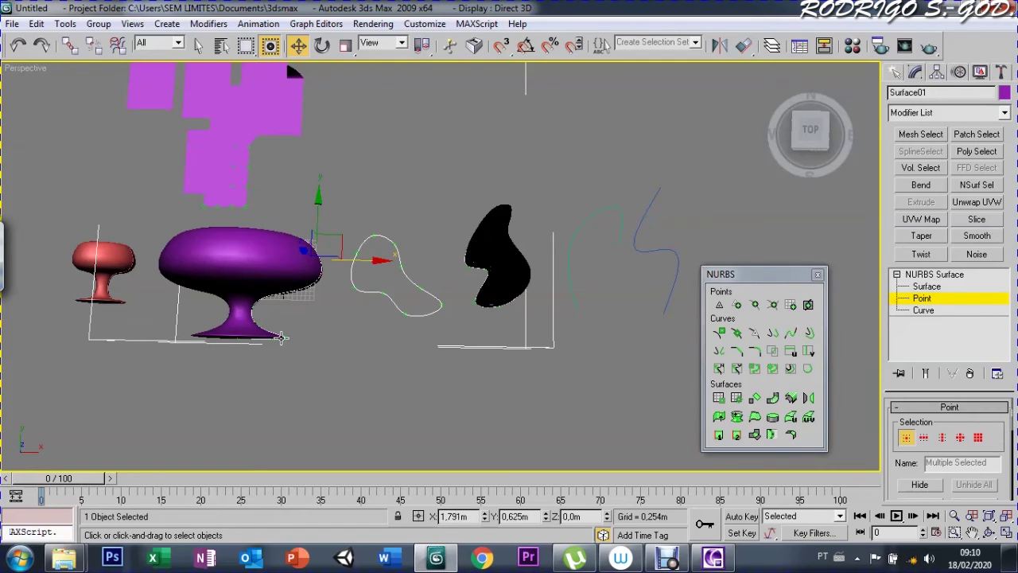
pyautogui.click(281, 338)
pyautogui.moveTo(354, 338); pyautogui.dragTo(363, 338)
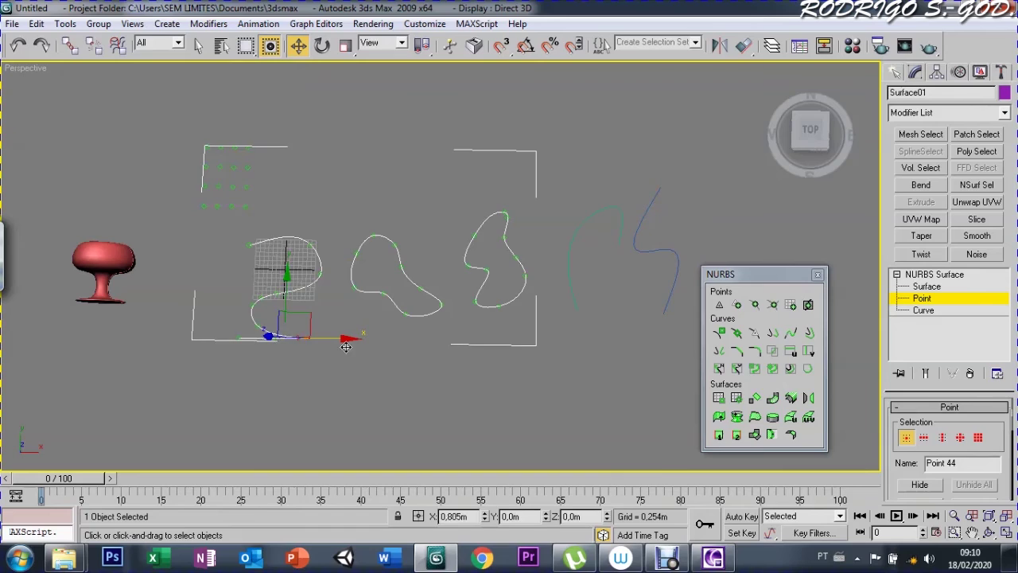
pyautogui.moveTo(296, 286); pyautogui.dragTo(296, 263)
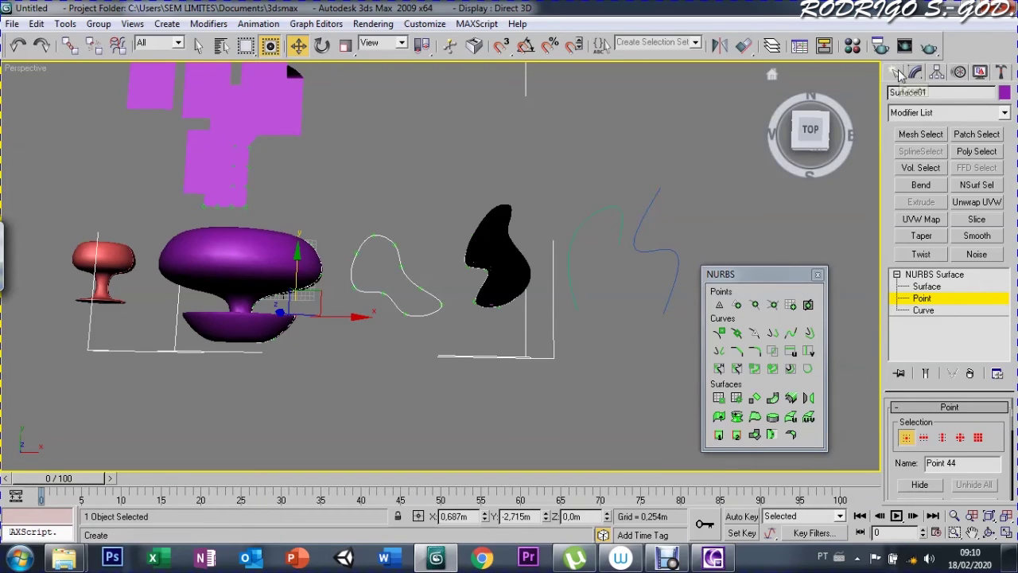
pyautogui.moveTo(742, 272); pyautogui.dragTo(700, 169)
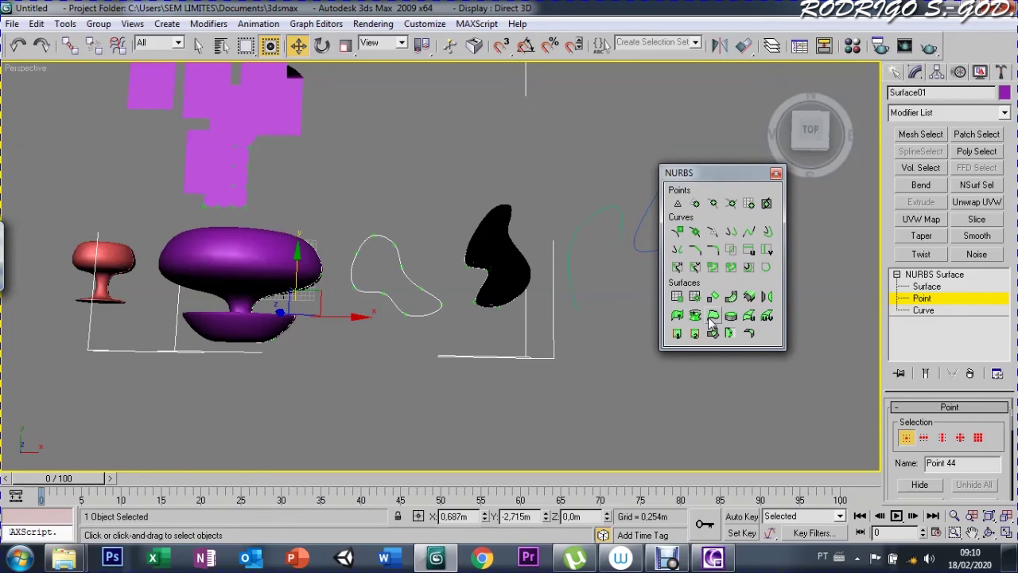
# Step: Build a ruled surface from the green arc to the blue S-curve with Flip End and Flip Beginning checked
pyautogui.moveTo(723, 175); pyautogui.dragTo(461, 94)
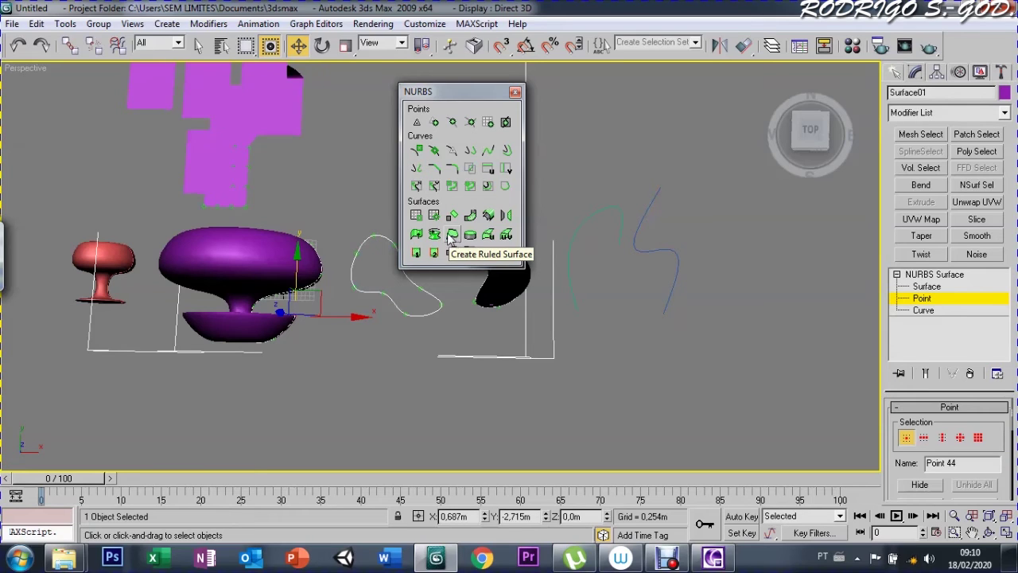
pyautogui.click(450, 234)
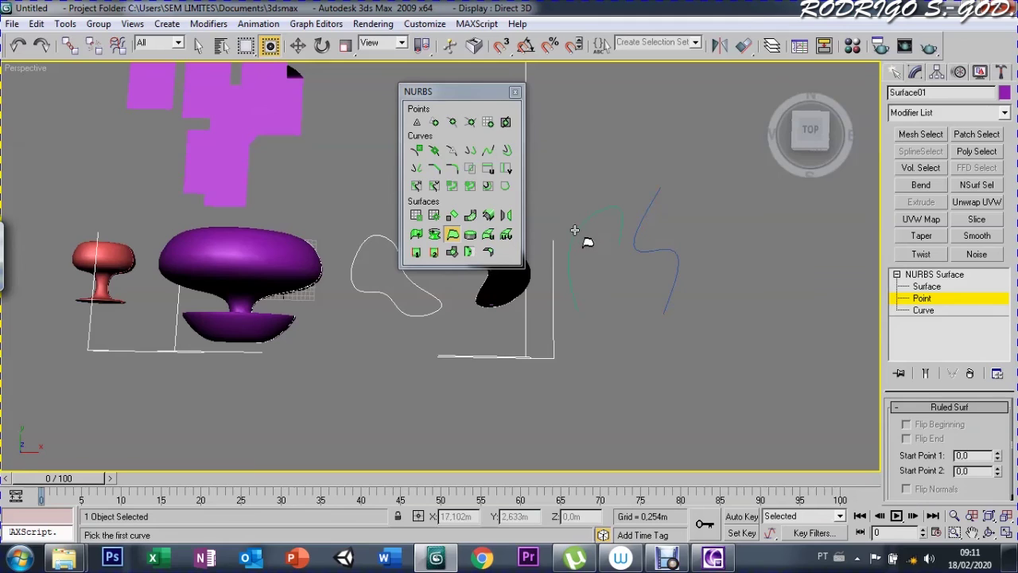
pyautogui.click(574, 230)
pyautogui.click(673, 283)
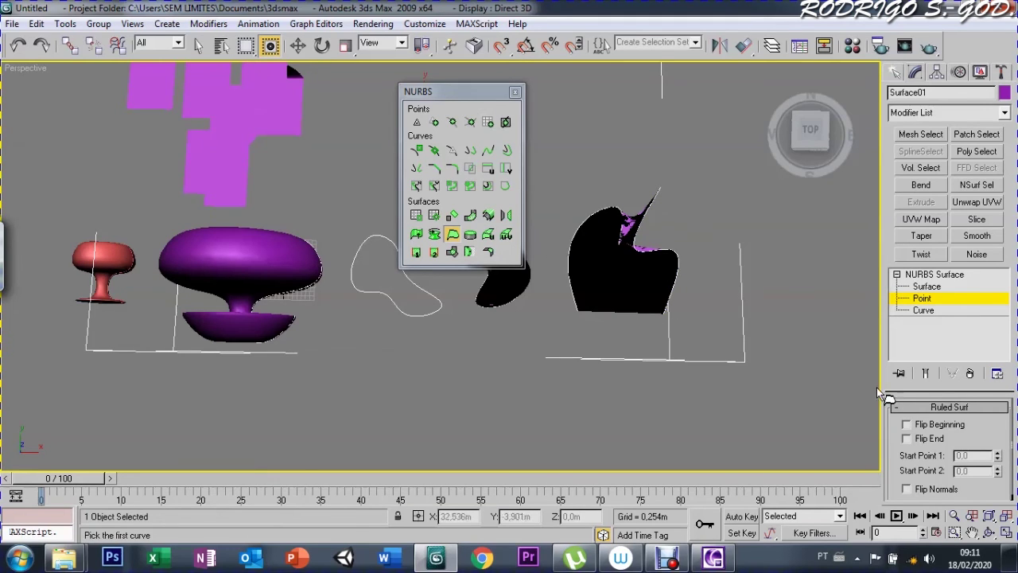
pyautogui.click(907, 438)
pyautogui.click(908, 427)
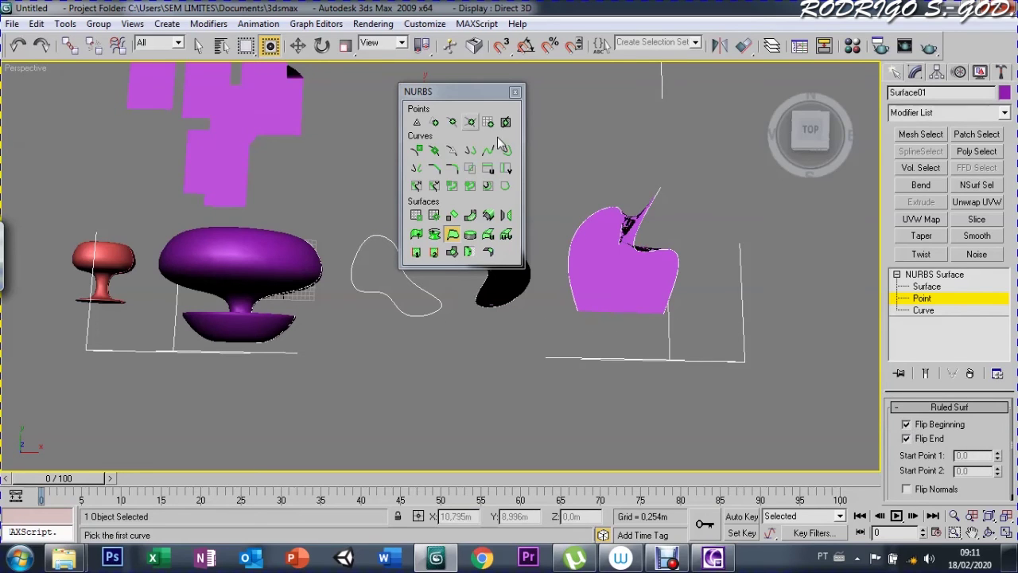
pyautogui.moveTo(485, 95); pyautogui.dragTo(825, 284)
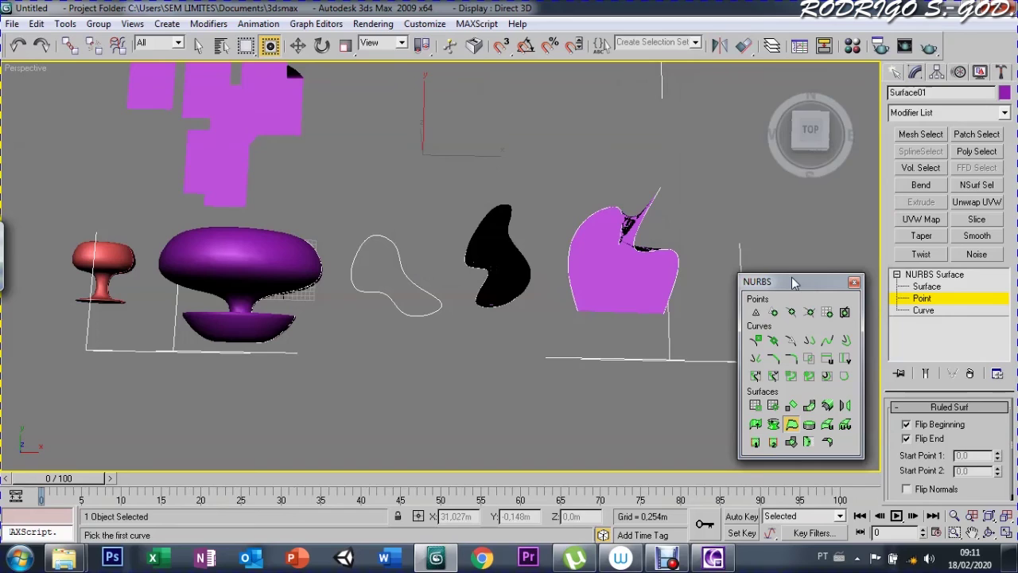
# Step: Draw a closed nine-point wavy Point Curve, Curve01, below the loops and open it in the Modify panel
pyautogui.press('w')
pyautogui.click(897, 72)
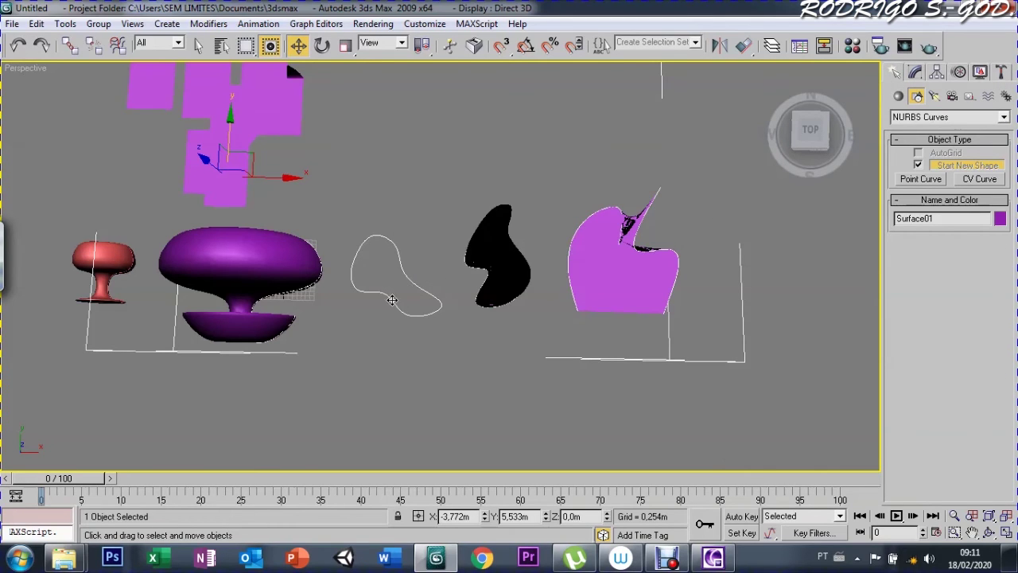
pyautogui.click(920, 179)
pyautogui.click(398, 351)
pyautogui.click(351, 382)
pyautogui.click(385, 394)
pyautogui.click(402, 428)
pyautogui.click(450, 417)
pyautogui.click(484, 374)
pyautogui.click(466, 338)
pyautogui.click(425, 361)
pyautogui.click(404, 356)
pyautogui.click(479, 322)
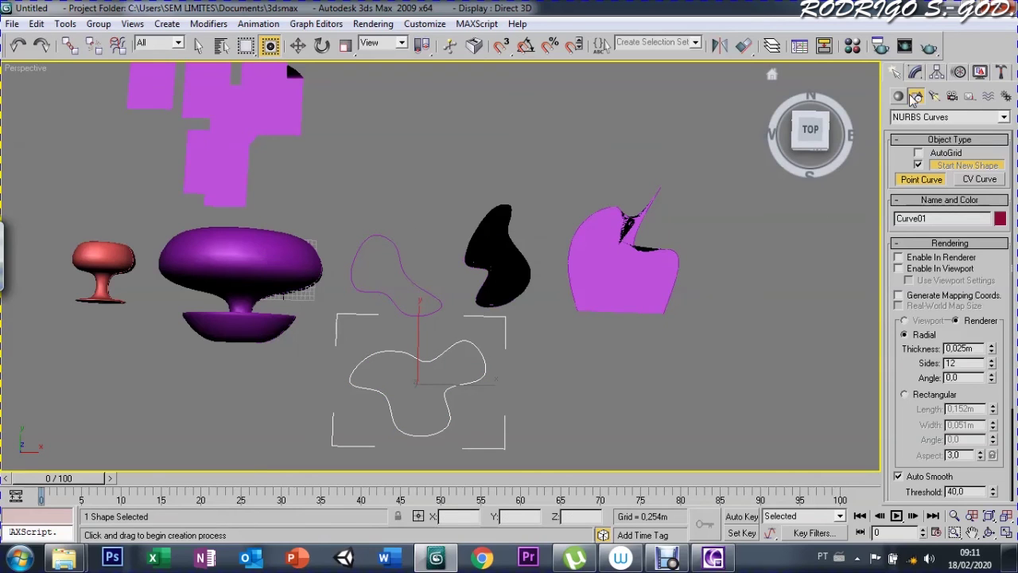
pyautogui.click(916, 72)
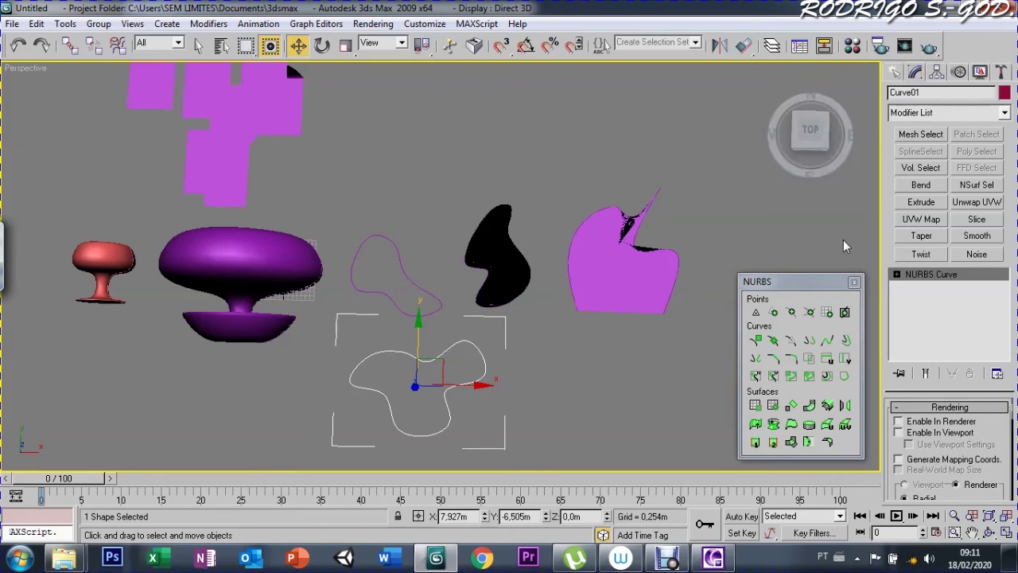
pyautogui.moveTo(802, 289)
pyautogui.mouseDown()
pyautogui.moveTo(542, 177)
pyautogui.moveTo(834, 108)
pyautogui.mouseUp()
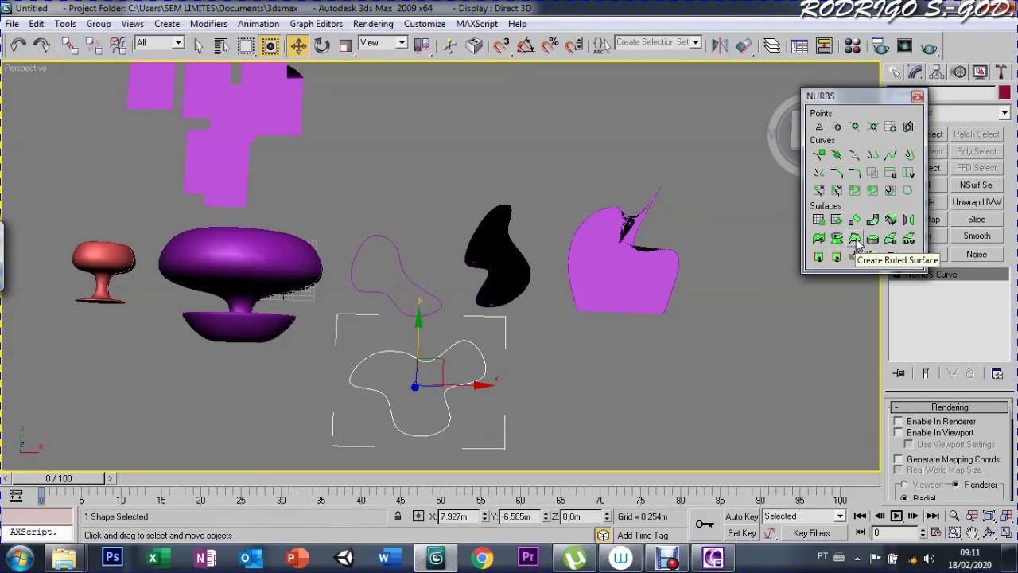
# Step: Create a ruled surface between the new wavy curve and the loop curve
pyautogui.click(856, 240)
pyautogui.click(431, 369)
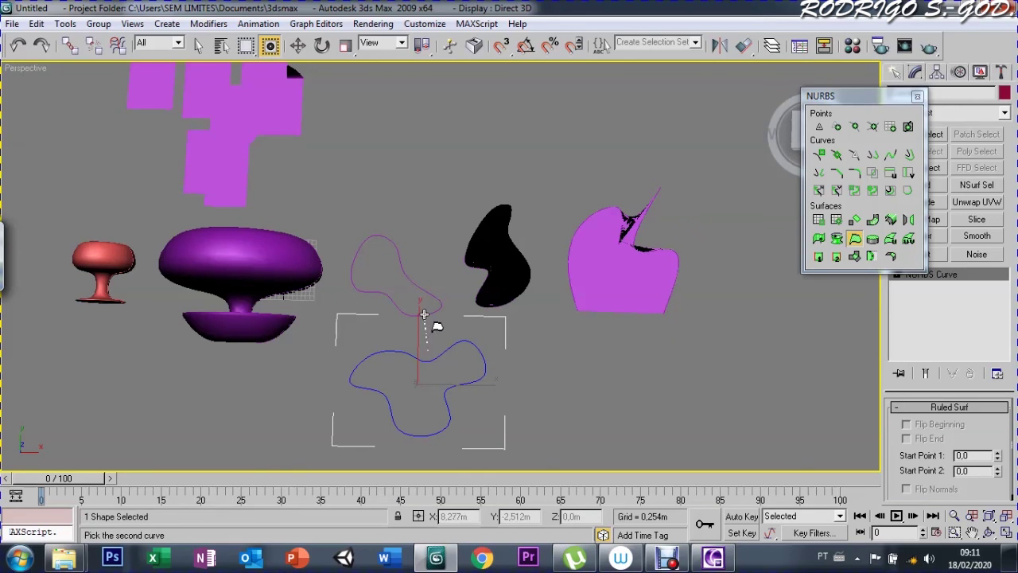
pyautogui.click(424, 315)
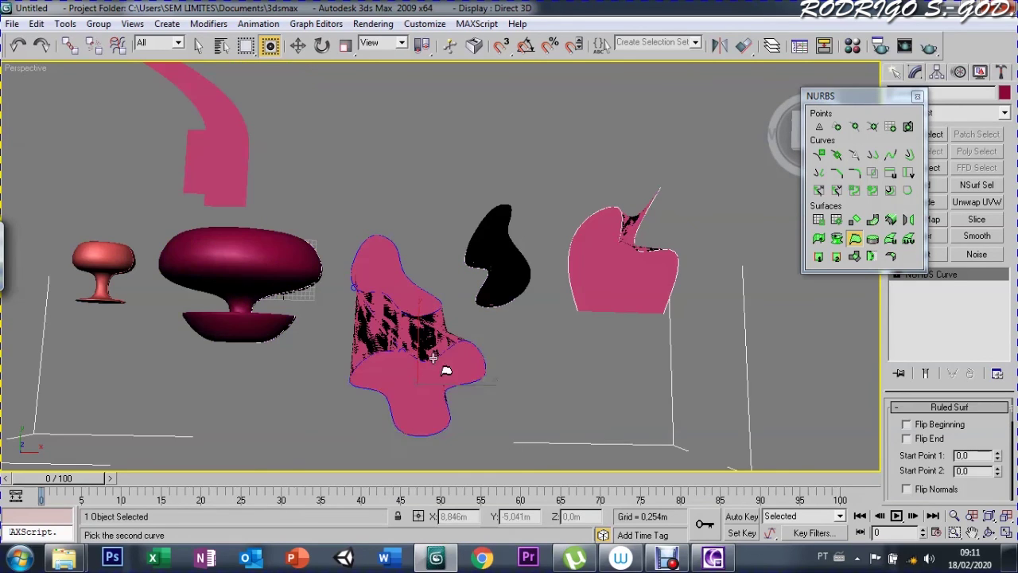
pyautogui.rightClick(549, 351)
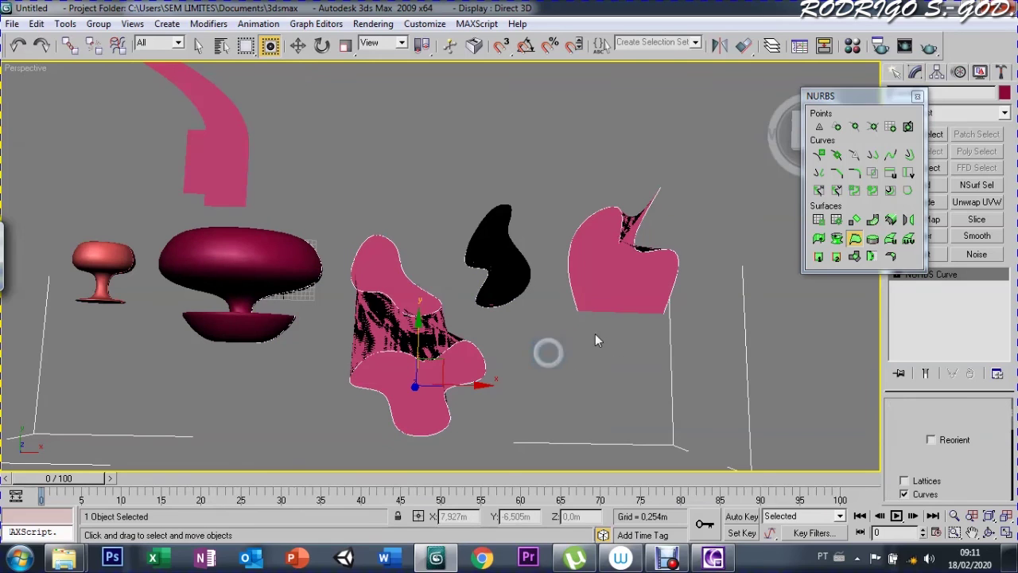
# Step: Orbit to view the ruled surface from above, then undo it
pyautogui.moveTo(899, 439); pyautogui.dragTo(897, 432)
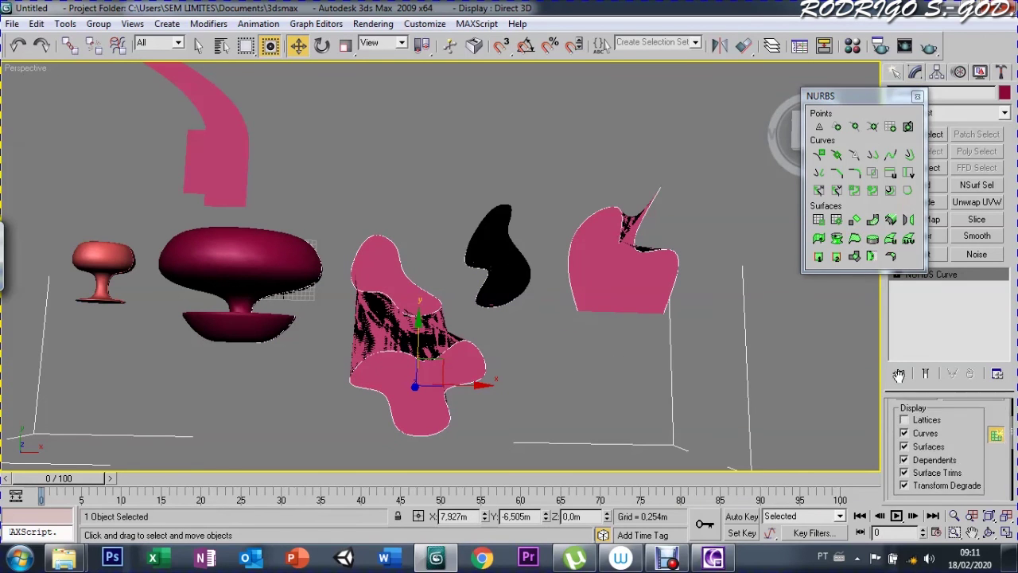
pyautogui.press('e')
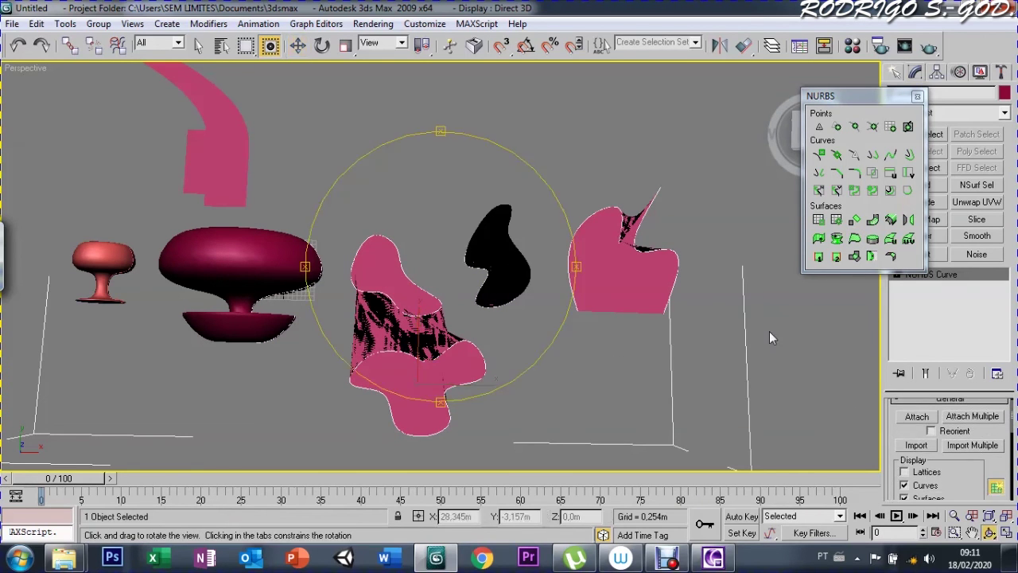
pyautogui.moveTo(450, 390); pyautogui.dragTo(432, 316)
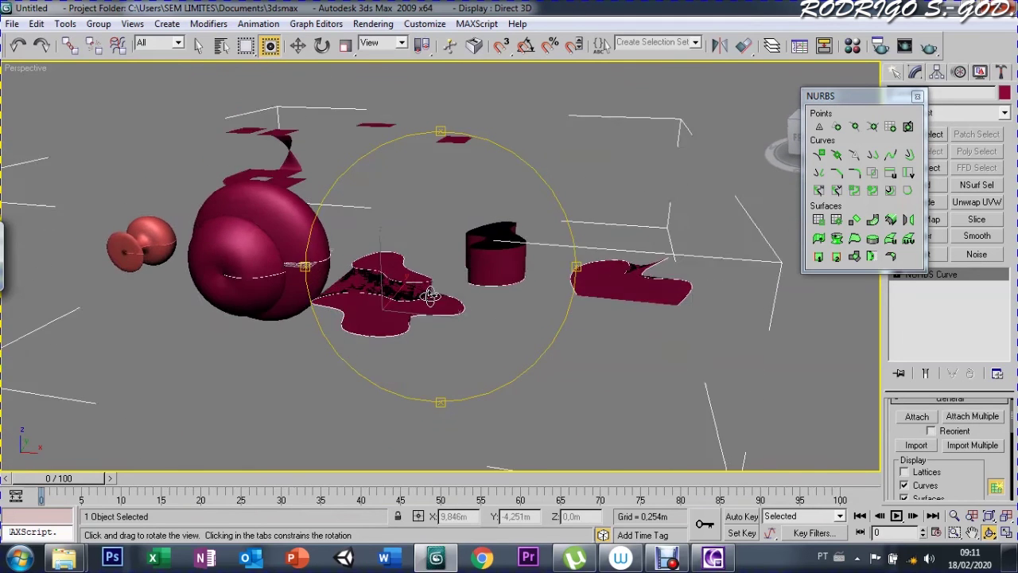
pyautogui.press('w')
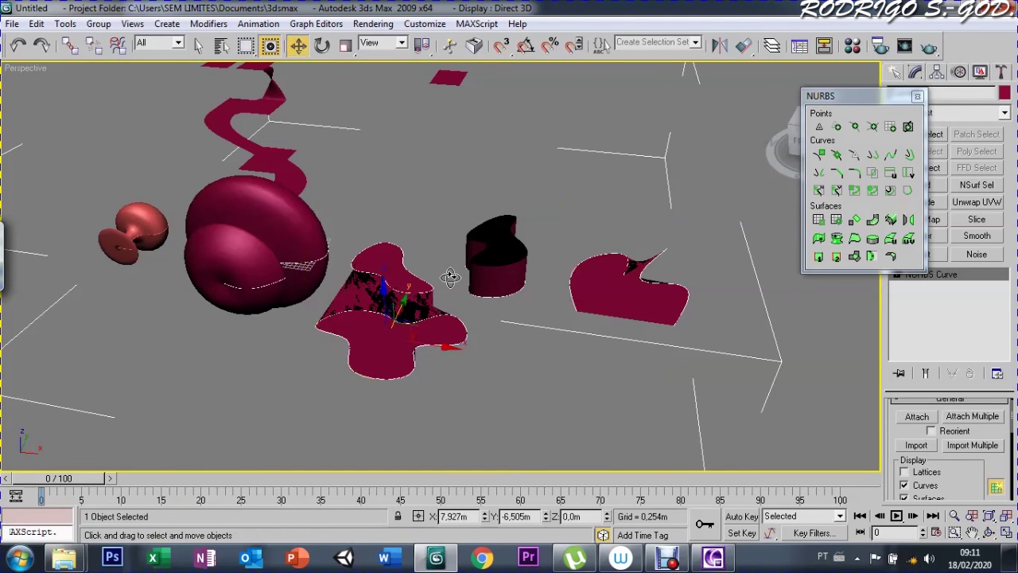
pyautogui.moveTo(899, 96); pyautogui.dragTo(760, 73)
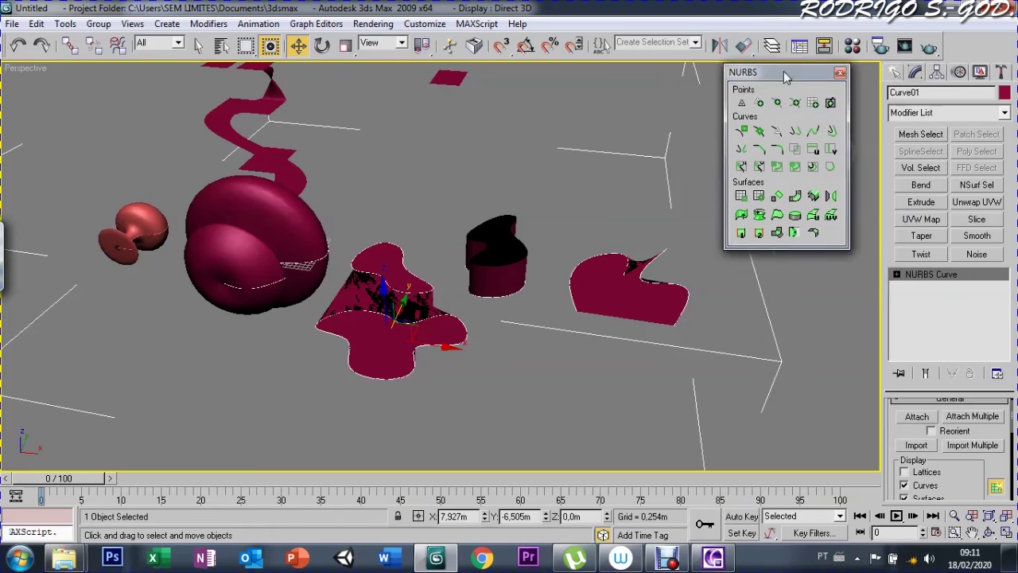
pyautogui.hotkey('ctrl', 'z')
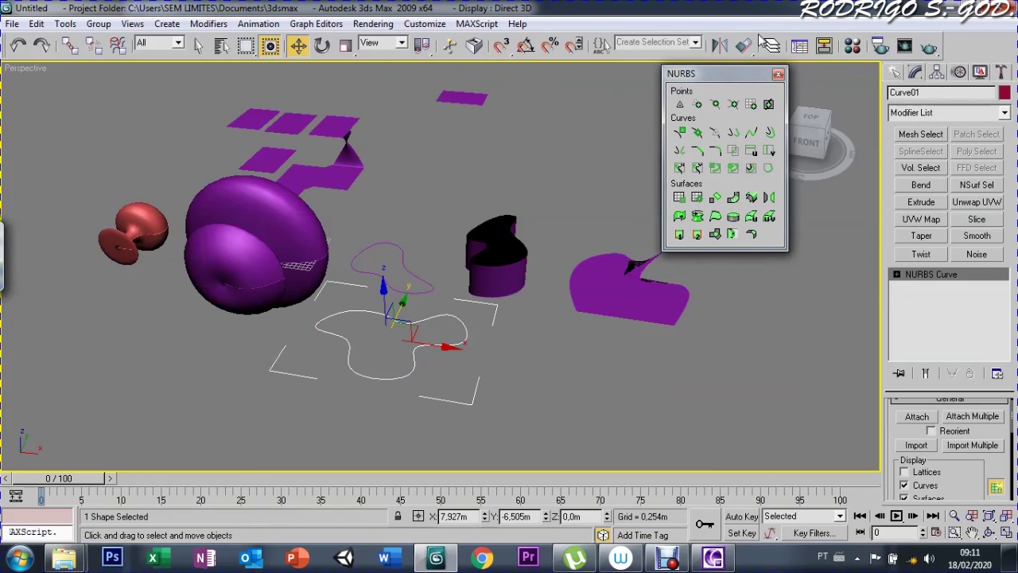
# Step: Select the red wavy curve and raise it to Z 6.315m above the loop curve
pyautogui.press('q')
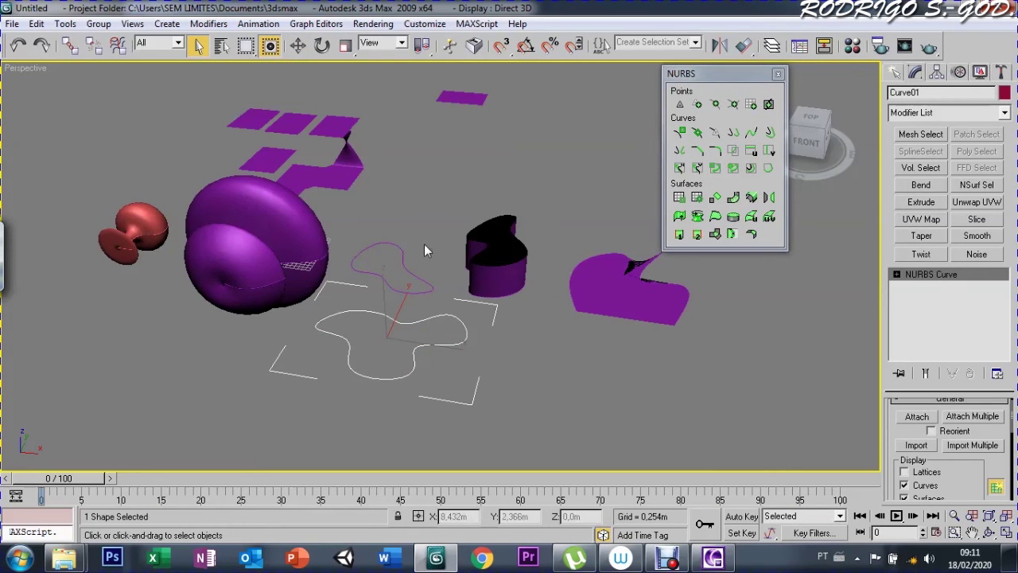
pyautogui.click(406, 268)
pyautogui.click(406, 269)
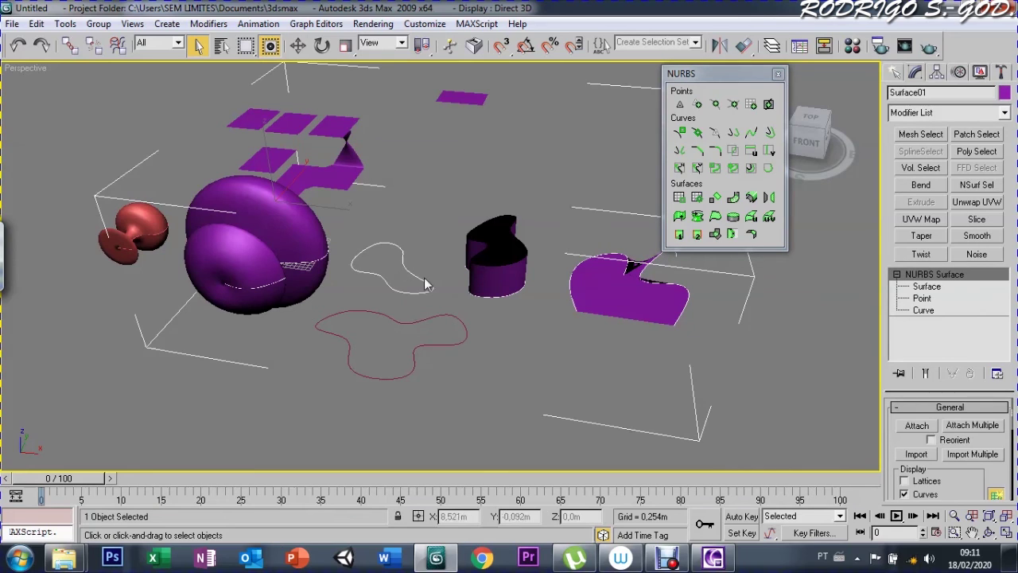
pyautogui.click(431, 305)
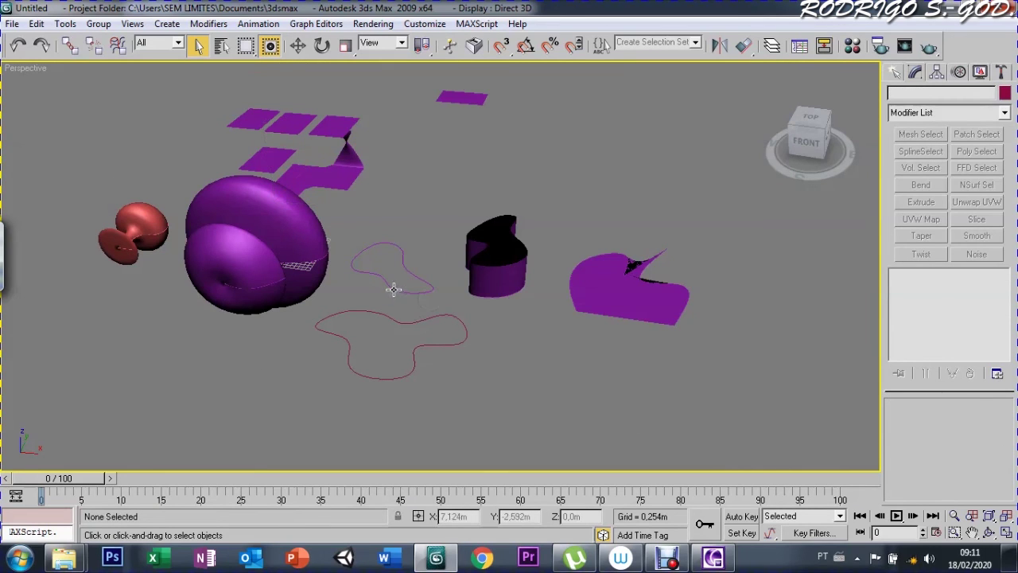
pyautogui.click(392, 286)
pyautogui.click(390, 320)
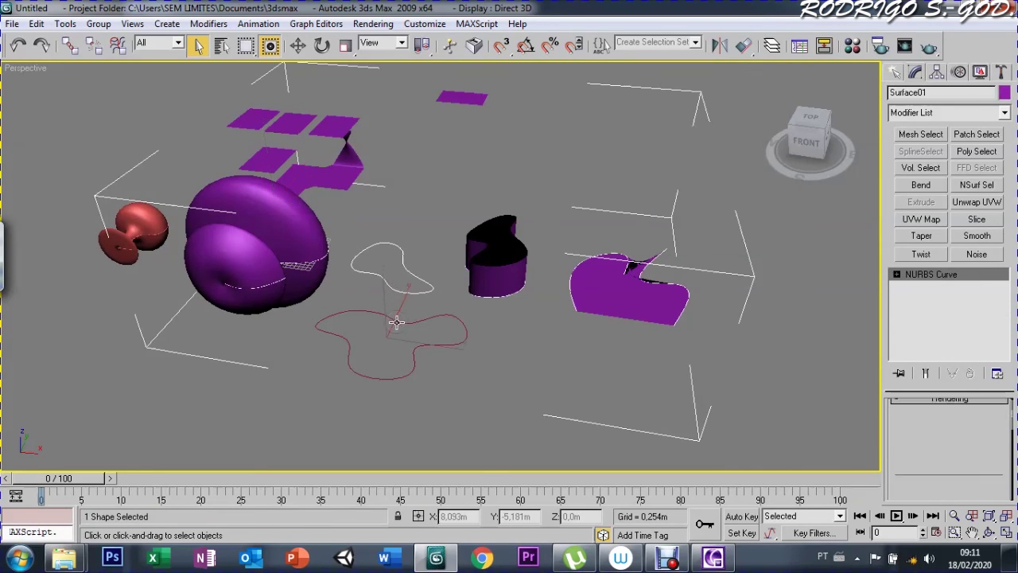
pyautogui.press('w')
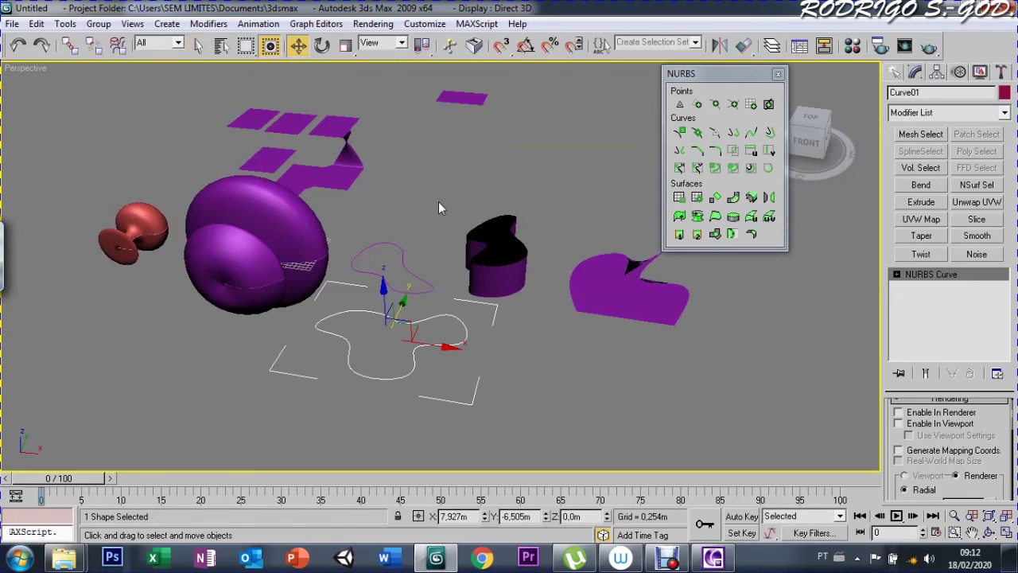
pyautogui.moveTo(379, 275)
pyautogui.mouseDown()
pyautogui.moveTo(395, 207)
pyautogui.moveTo(430, 152)
pyautogui.mouseUp()
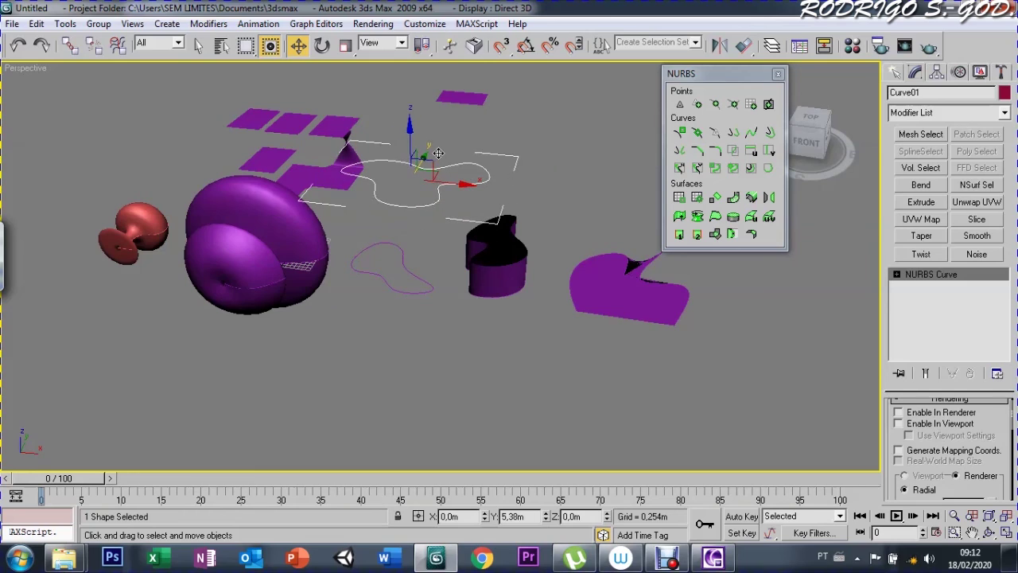
# Step: Span a tall ruled surface from the raised wavy curve down to the loop curve
pyautogui.click(716, 217)
pyautogui.click(408, 223)
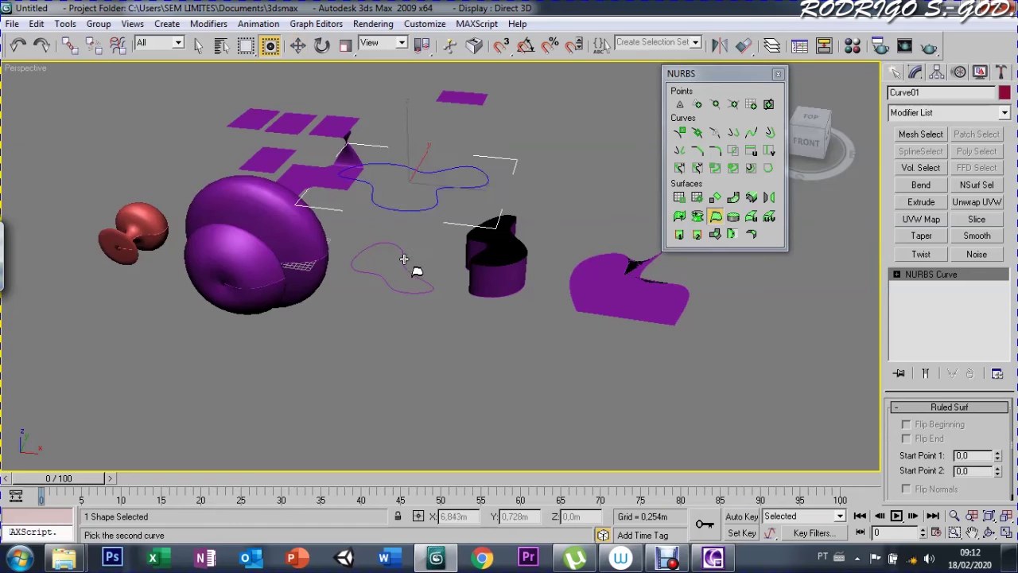
pyautogui.click(402, 266)
pyautogui.click(401, 270)
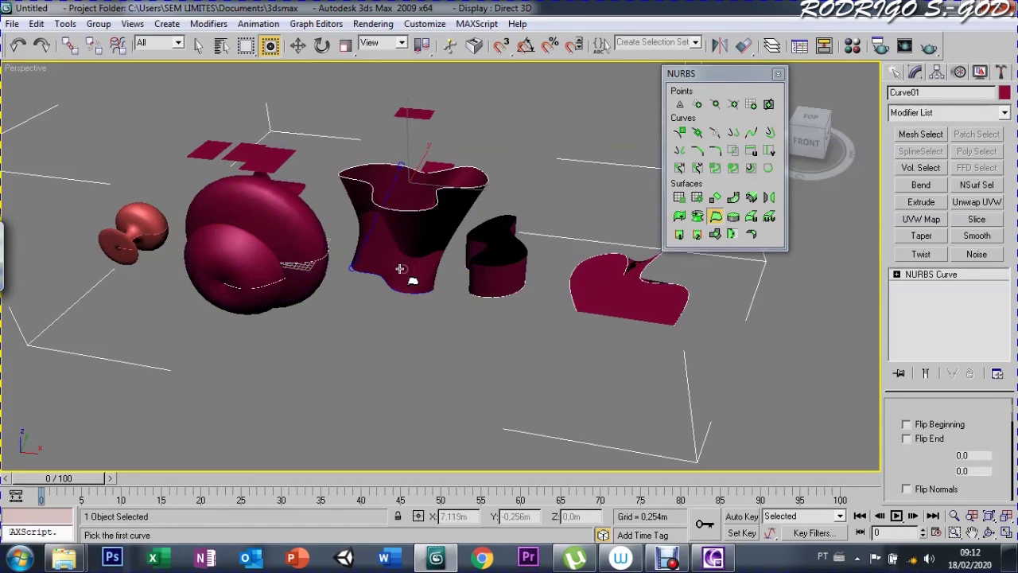
pyautogui.click(896, 72)
pyautogui.press('w')
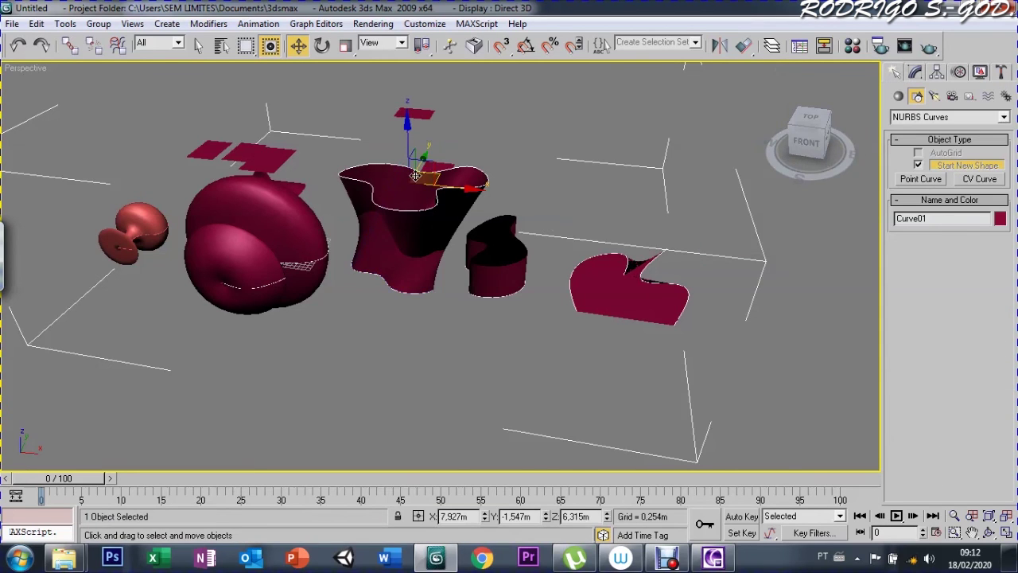